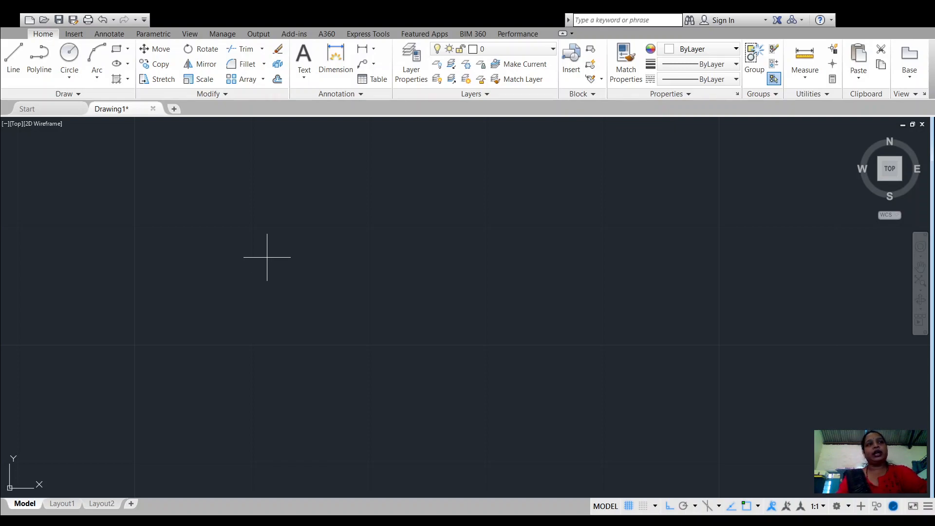
Draw a horizontal line 10 units long to the right in the empty drawing.
click(266, 256)
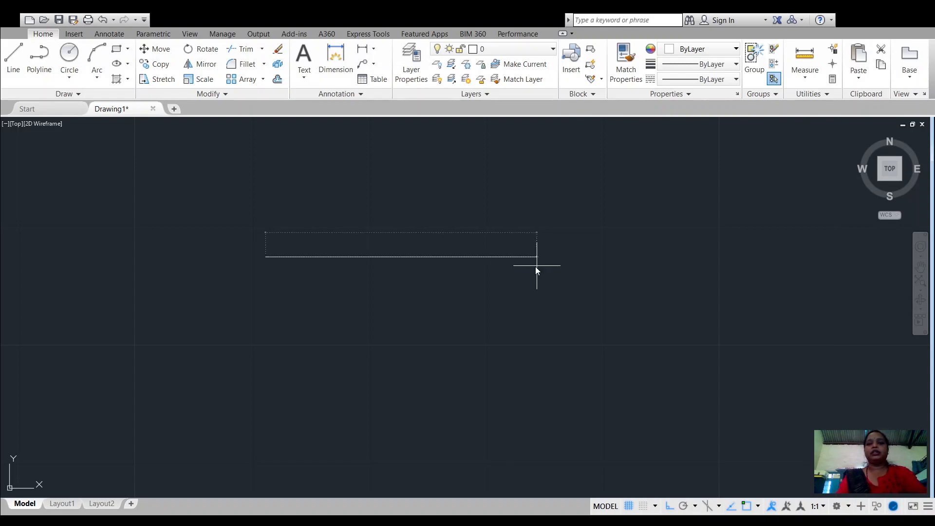
text(10)
key(Return)
key(Return)
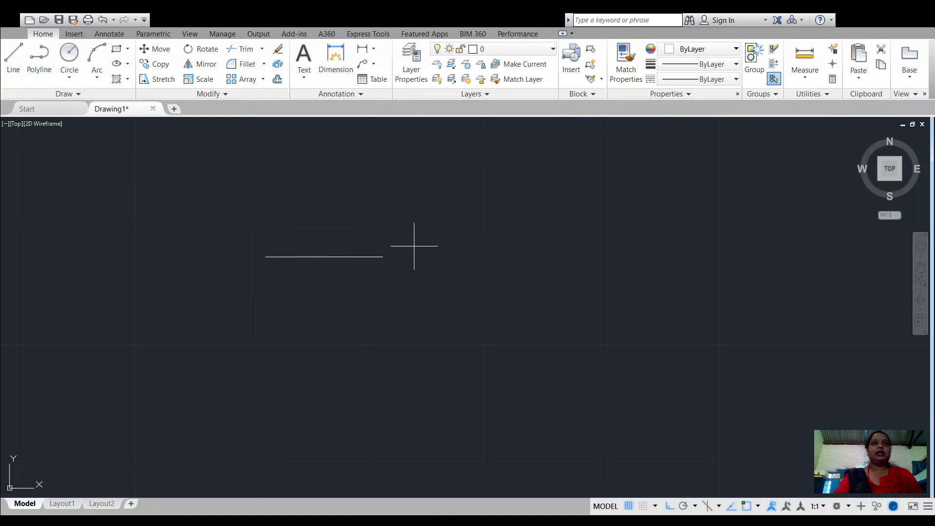
From the line's right end, draw connected lines 20 units down, 10 units left and 30 units up.
click(383, 257)
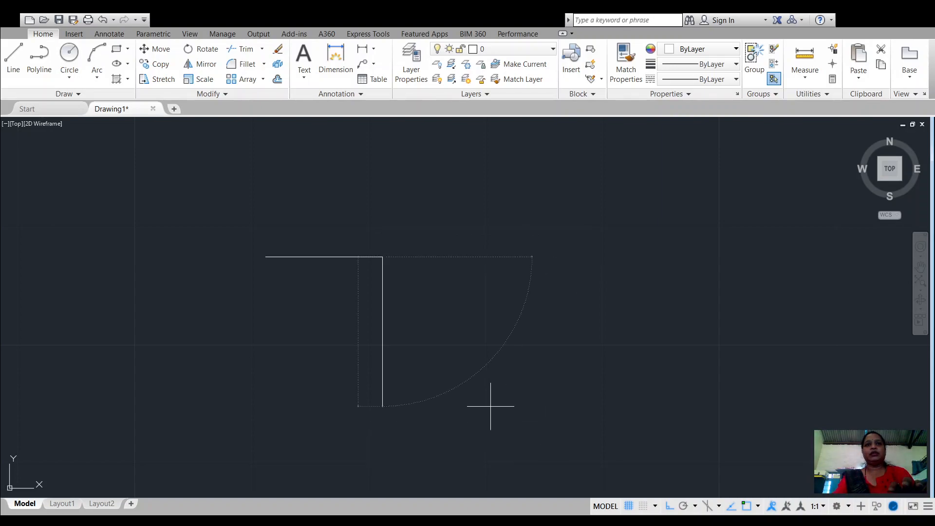
text(20)
key(Return)
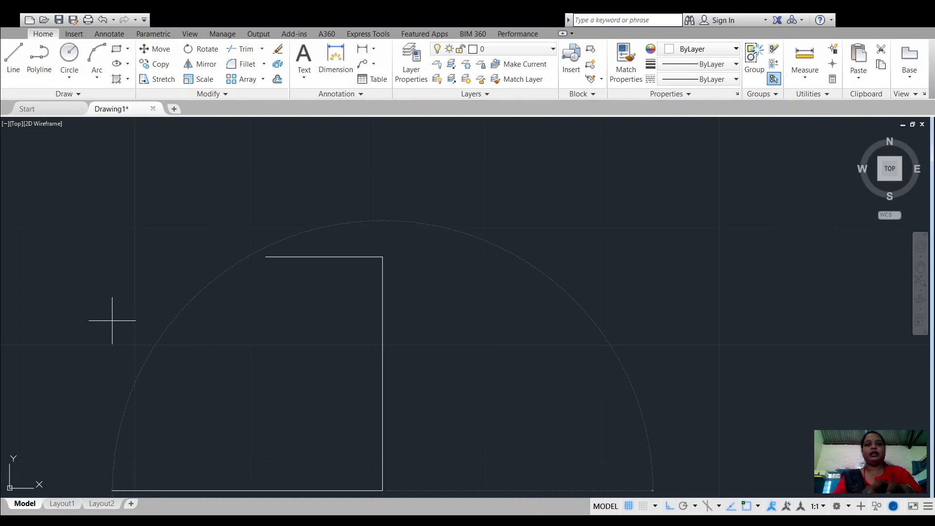
text(10)
key(Return)
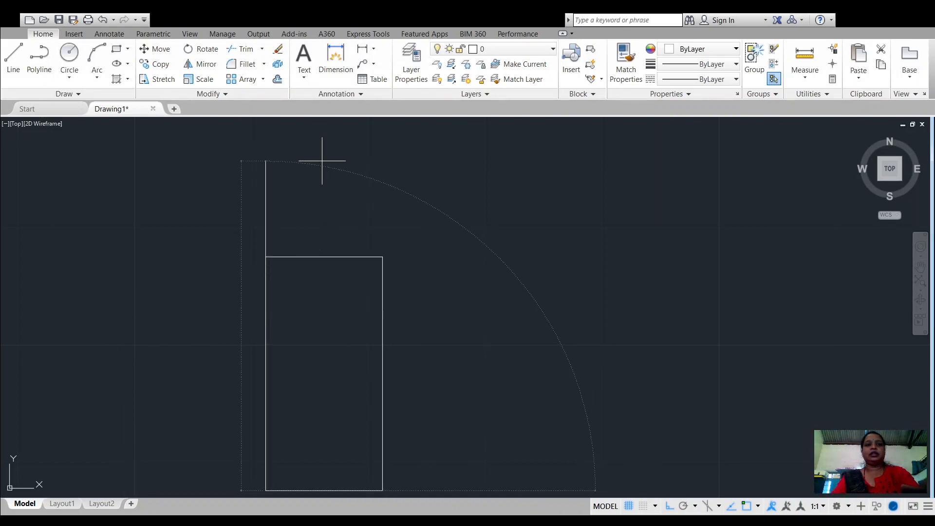
text(30)
key(Return)
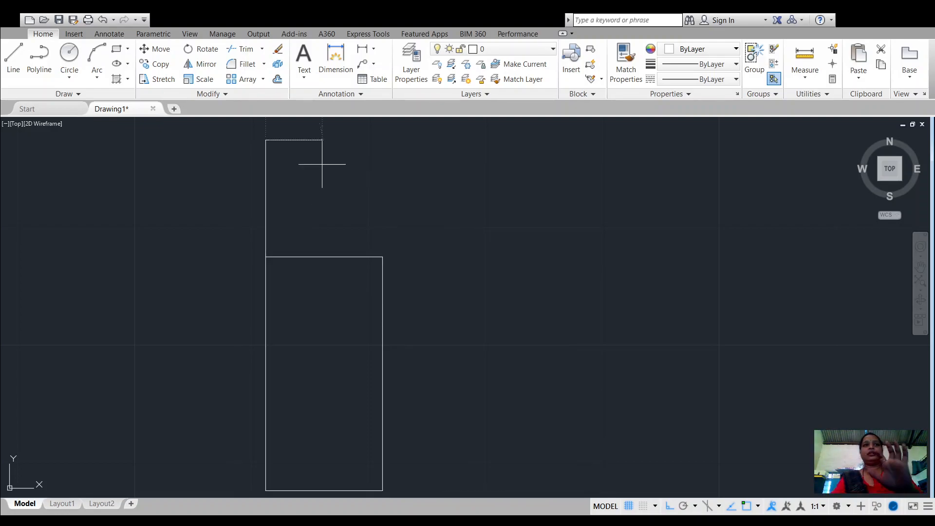
key(Escape)
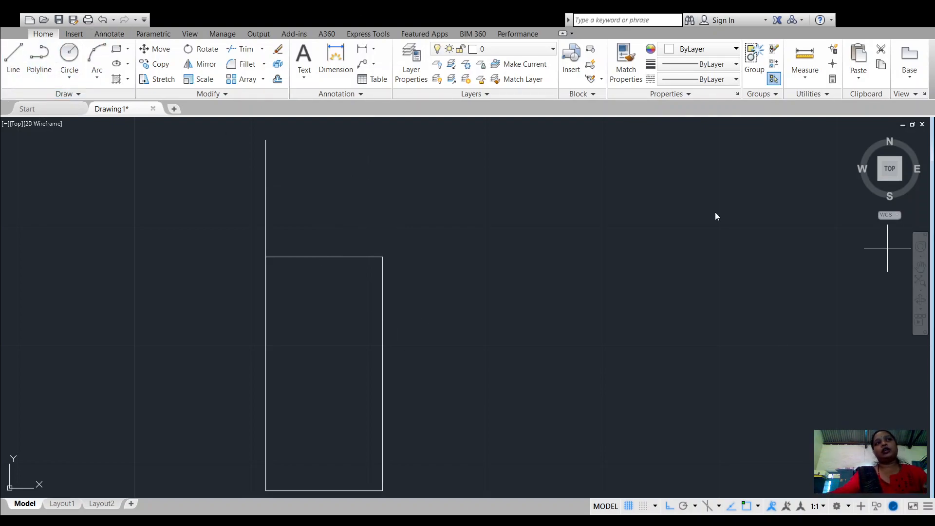
Select the four lines of the figure one by one to check that each is a separate object, and clear the selection.
click(14, 73)
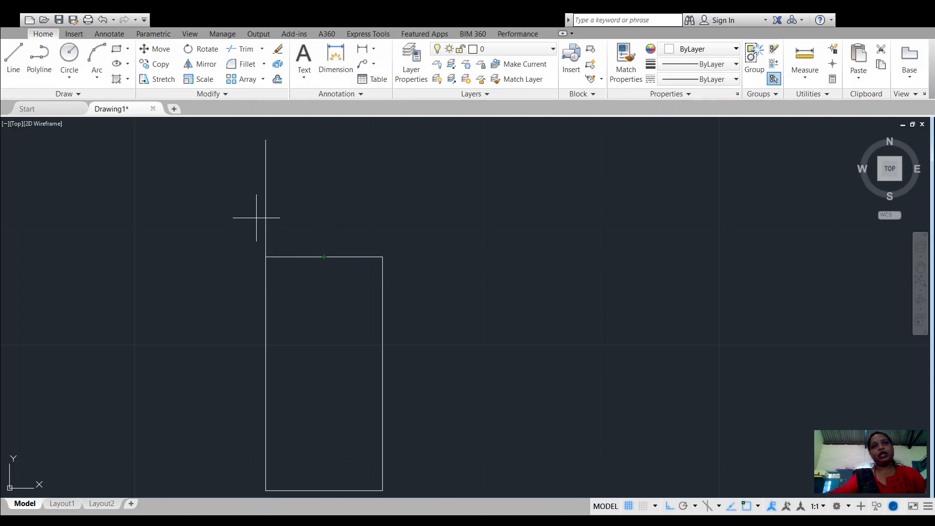
click(266, 195)
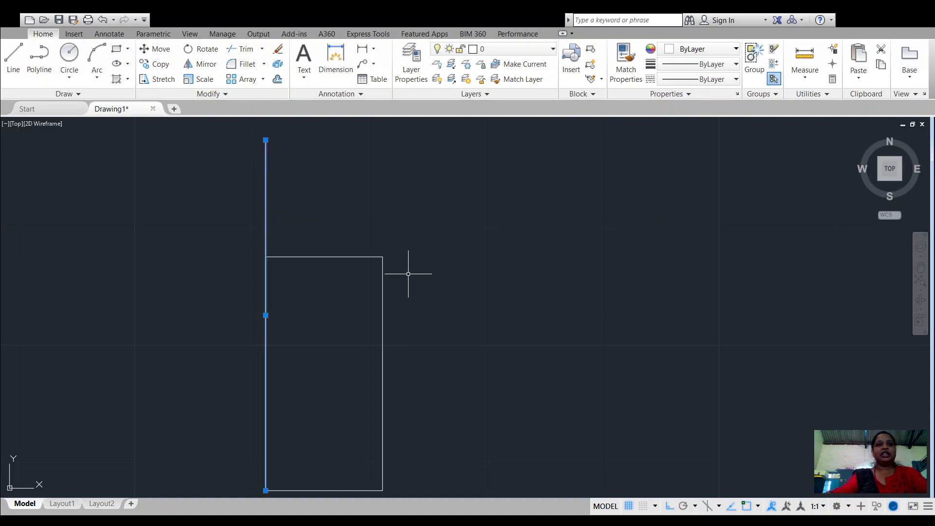
click(336, 256)
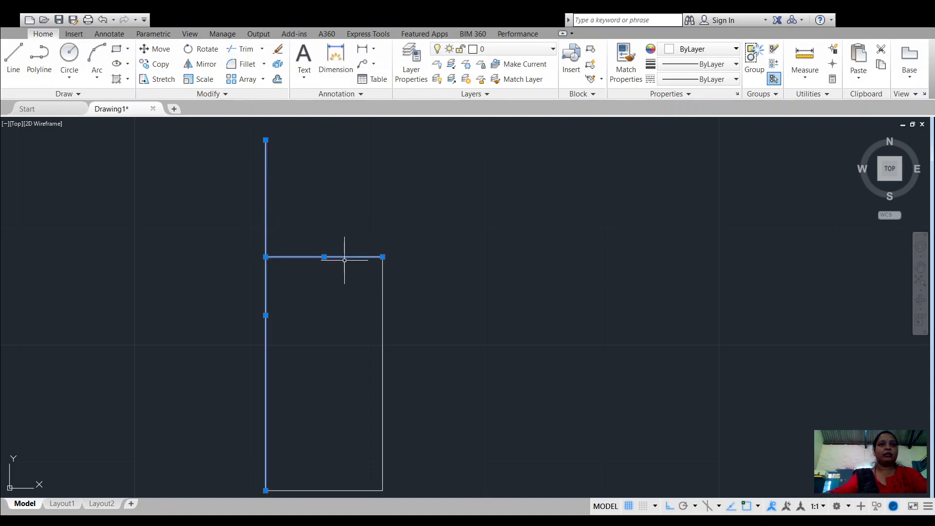
click(382, 336)
click(345, 491)
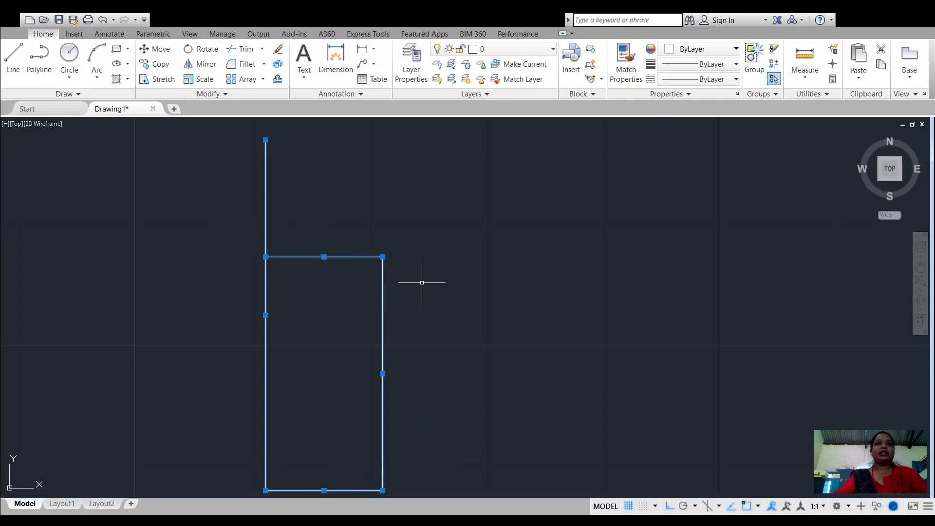
key(Escape)
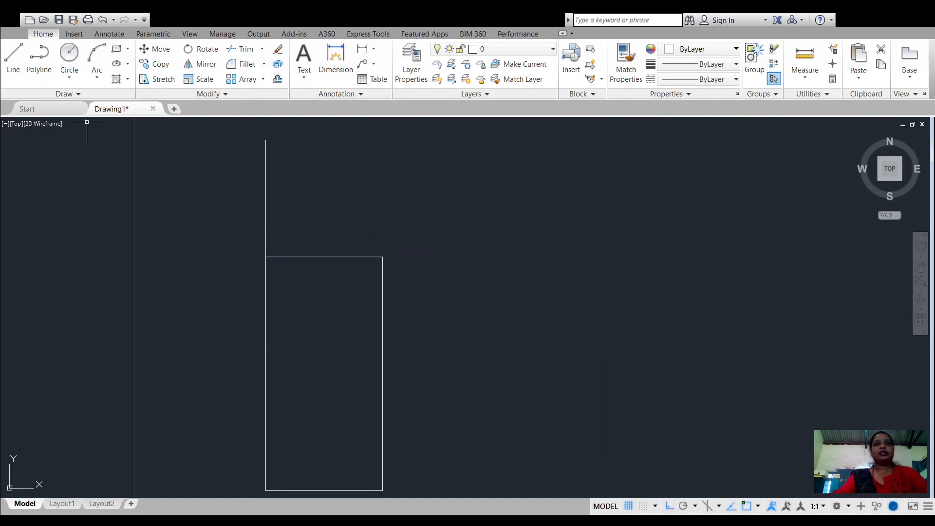
Draw a thin four-segment polyline to the right of the rectangle as a nearly closed square, open at its upper-left corner.
click(42, 57)
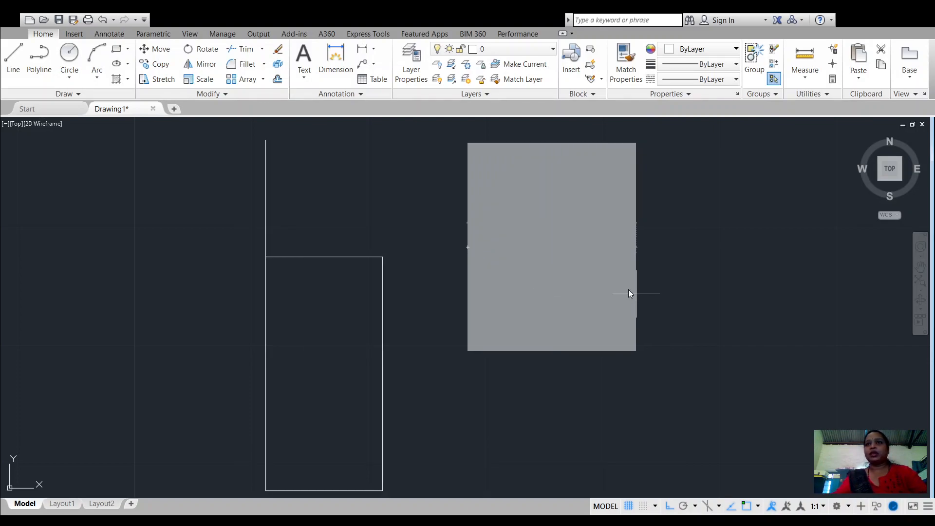
key(Escape)
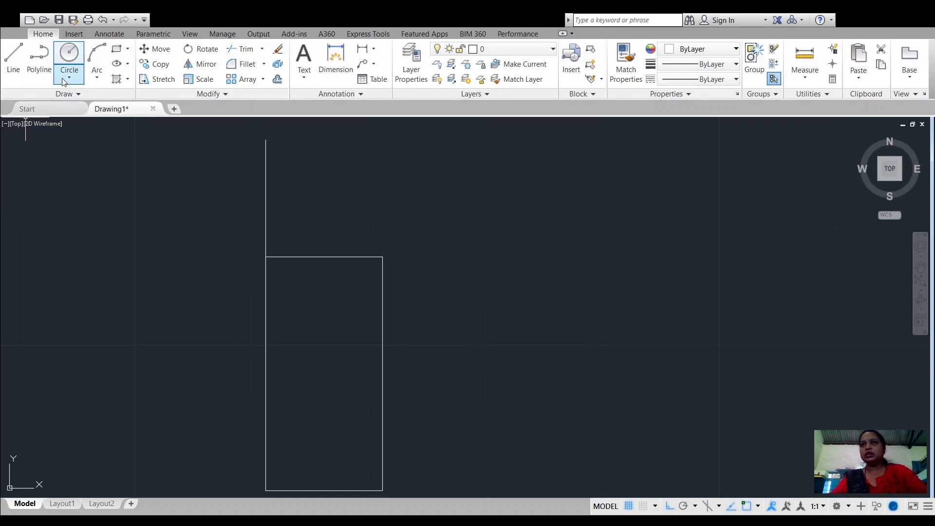
click(47, 78)
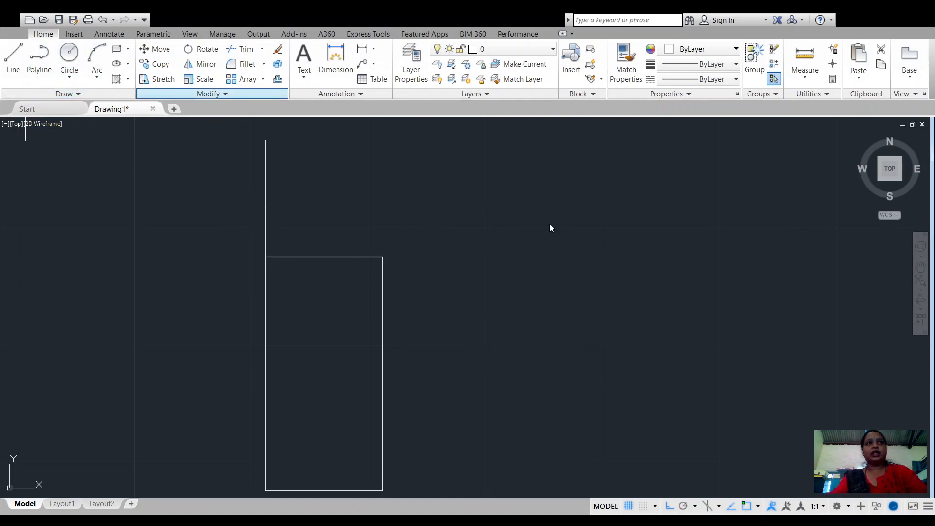
click(518, 279)
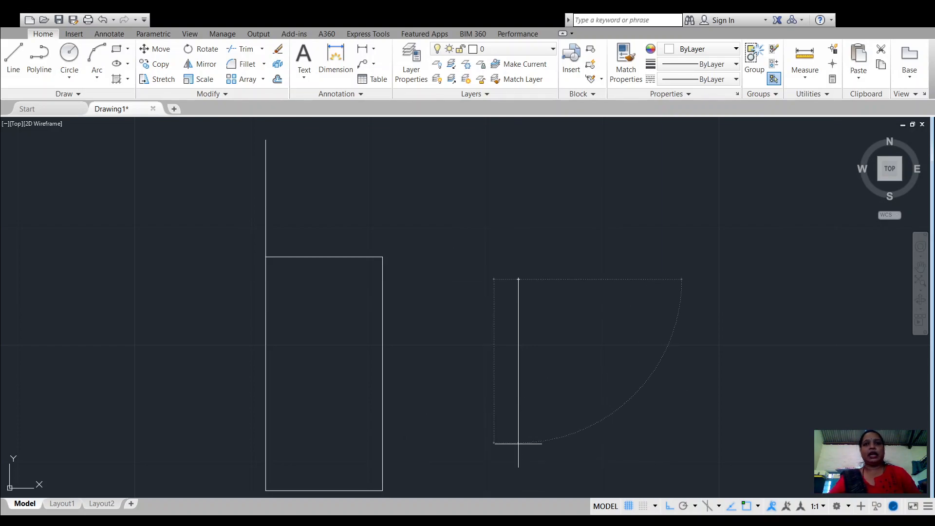
click(518, 444)
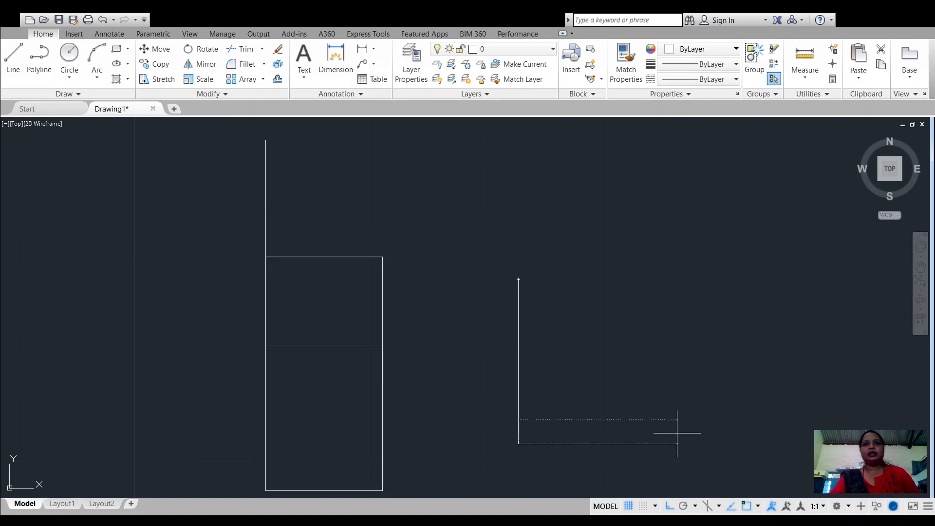
click(690, 444)
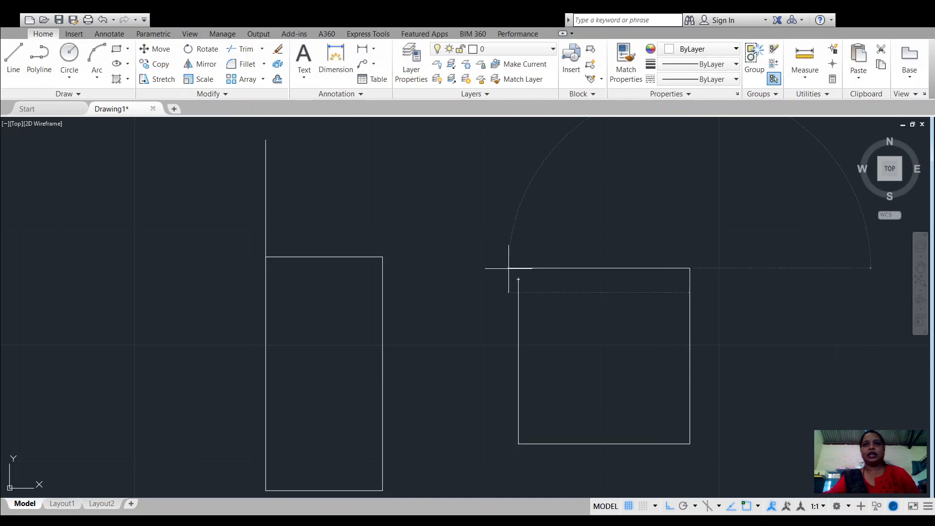
click(508, 268)
key(Return)
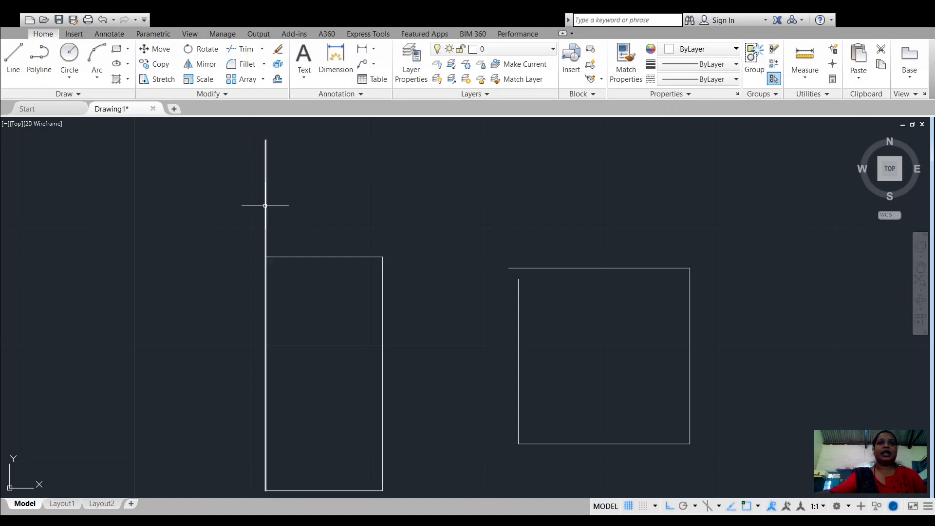
Select two of the rectangle's lines and the square polyline to compare separate line objects with a single polyline object.
click(266, 190)
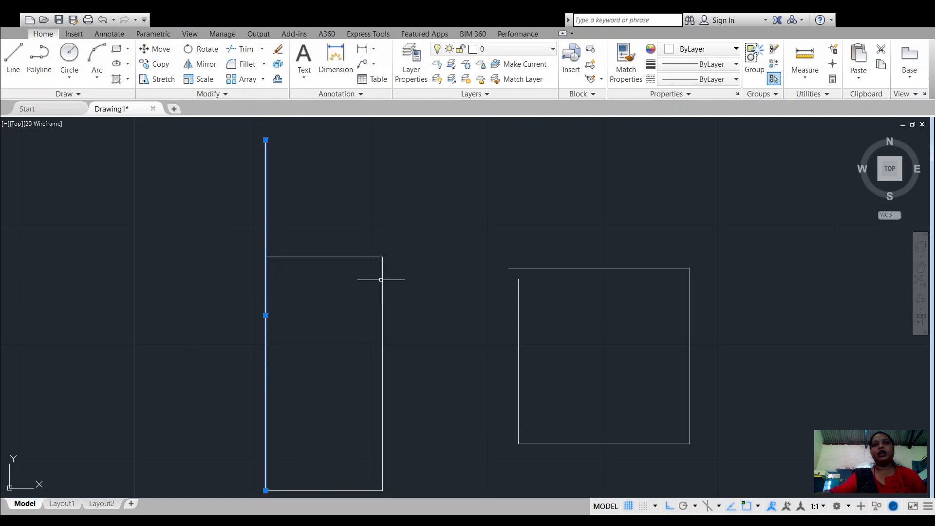
click(582, 268)
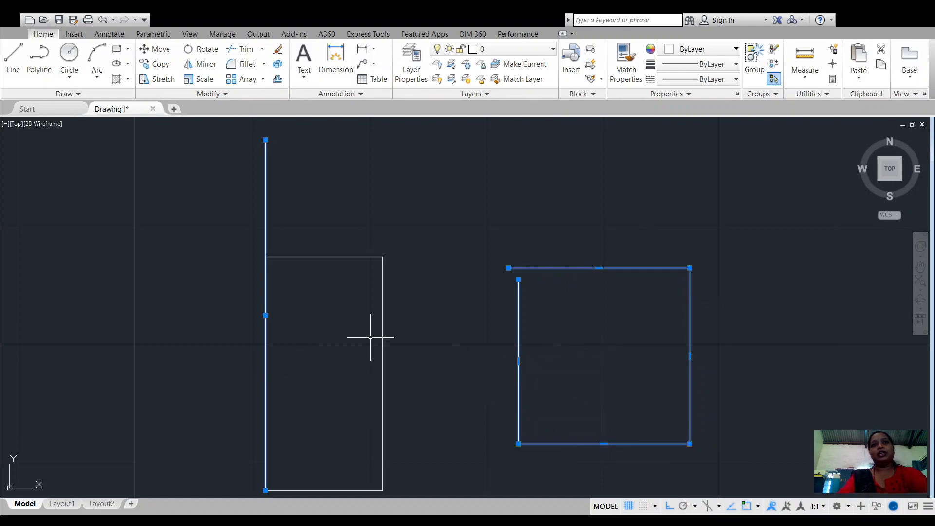
click(319, 256)
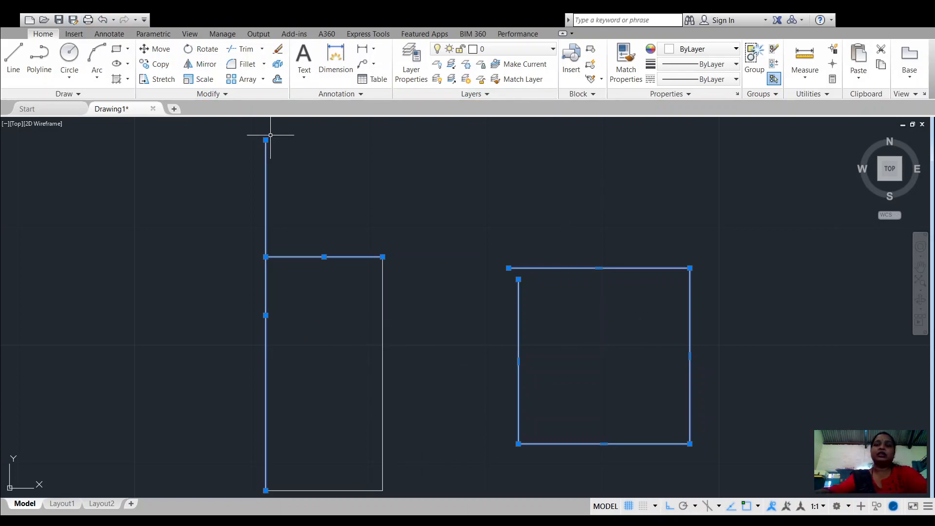
Draw a short horizontal polyline above the rectangle that tapers from a narrow left end to a wider right end.
click(42, 67)
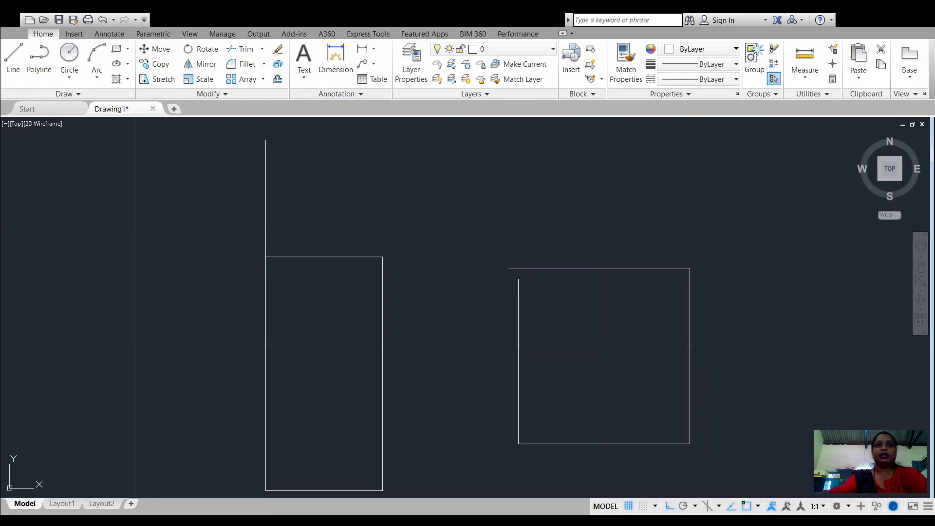
click(342, 182)
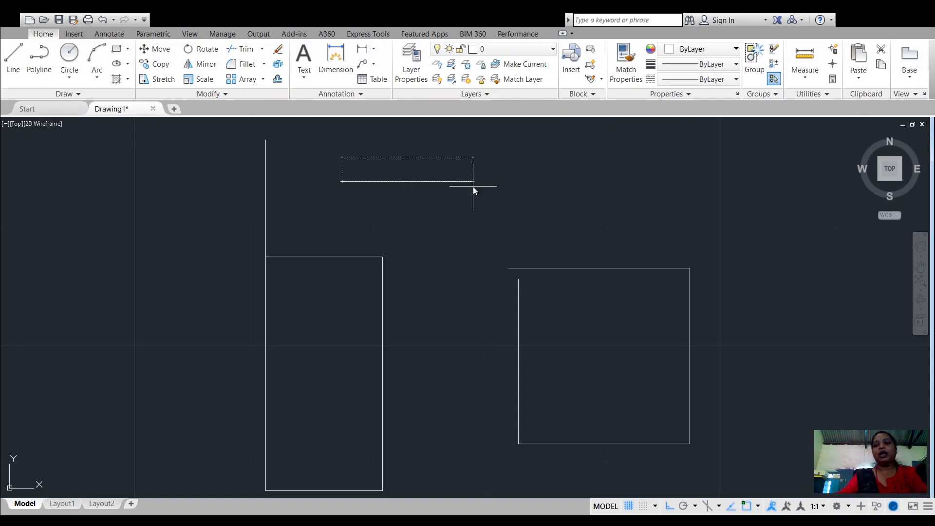
click(473, 186)
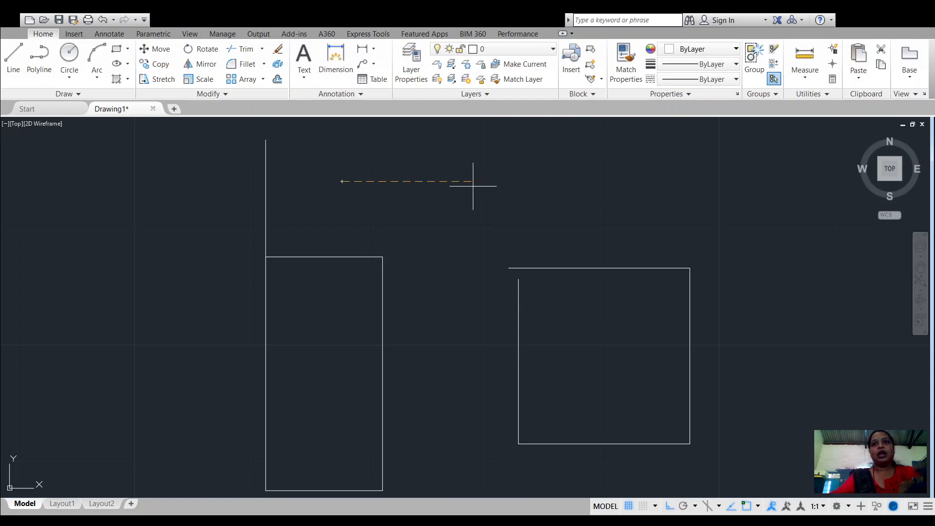
key(Return)
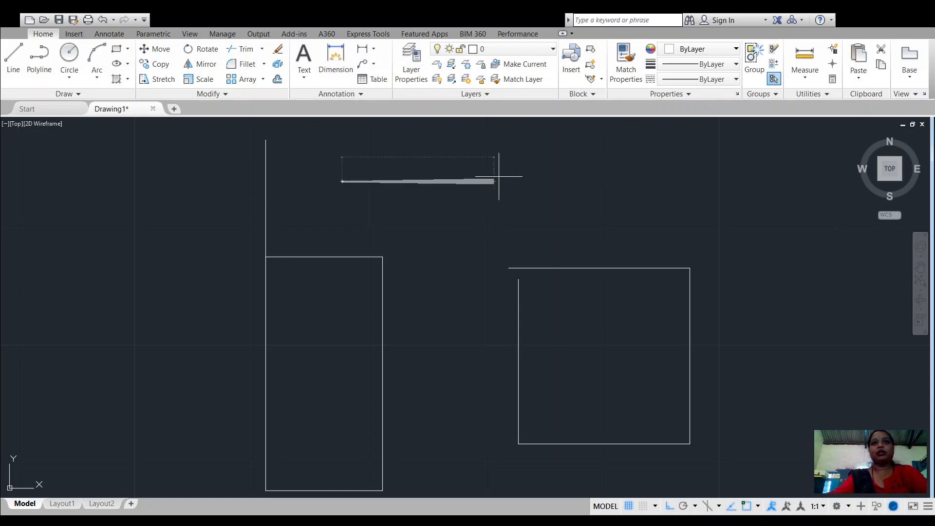
click(462, 184)
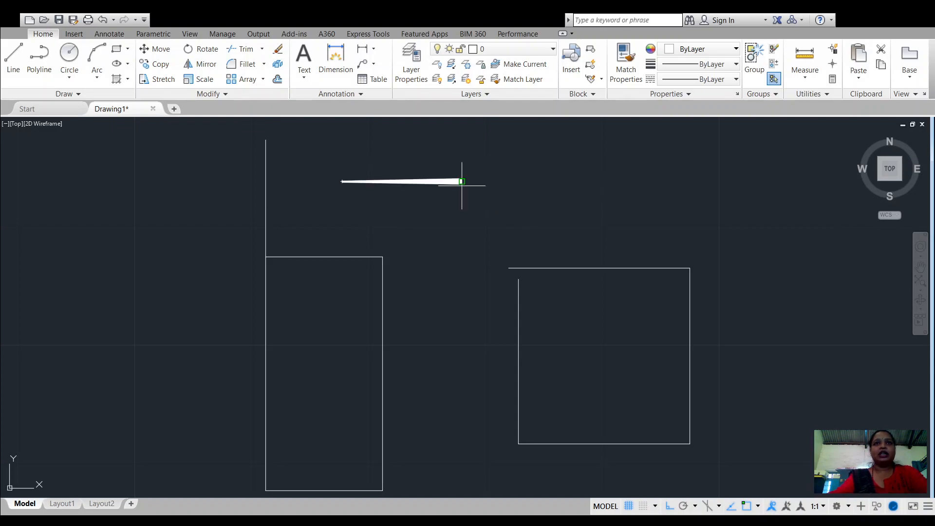
key(Return)
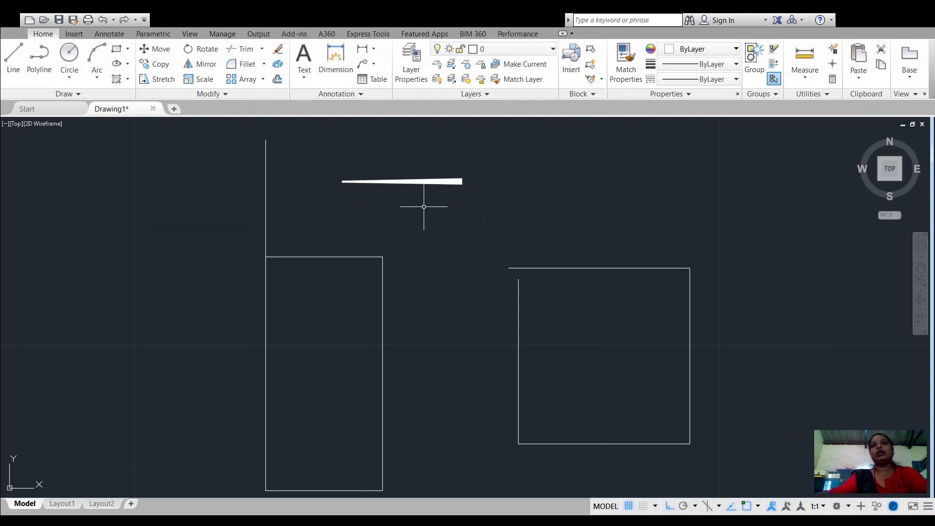
Draw a horizontal polyline of uniform thick width just below the tapered one.
click(35, 75)
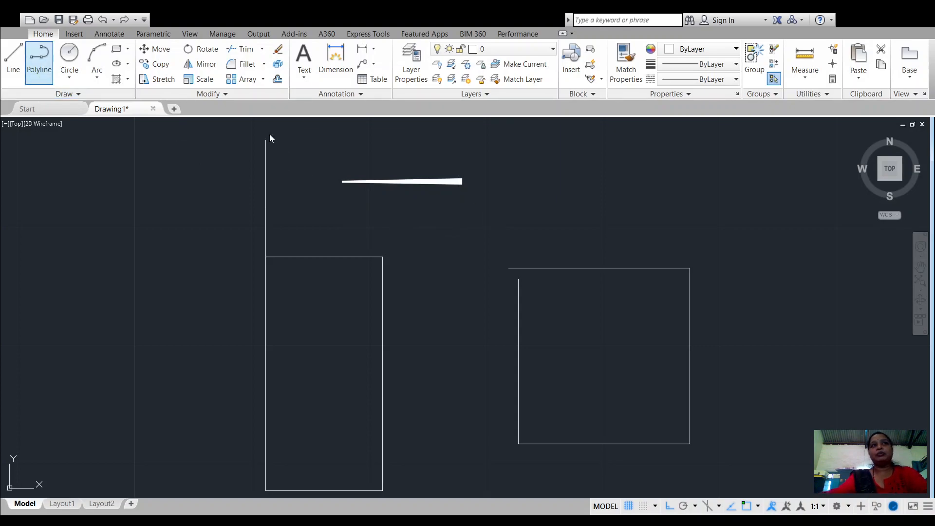
click(358, 207)
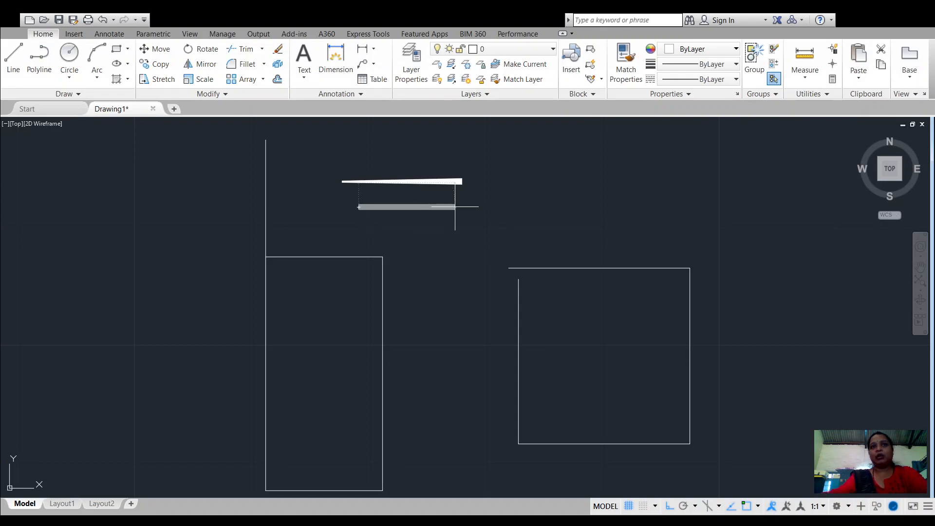
click(538, 202)
key(Return)
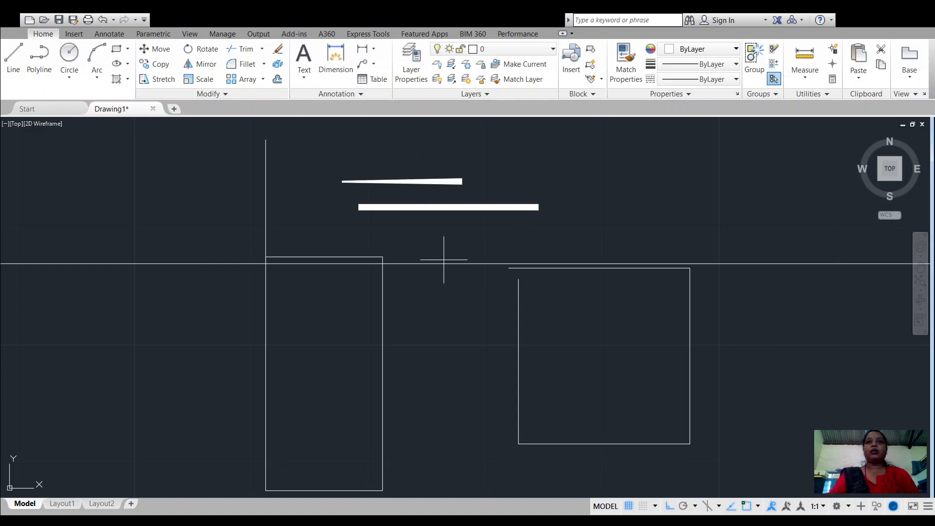
Place a vertical construction line crossing the horizontal one between the rectangle and the square polyline.
click(428, 246)
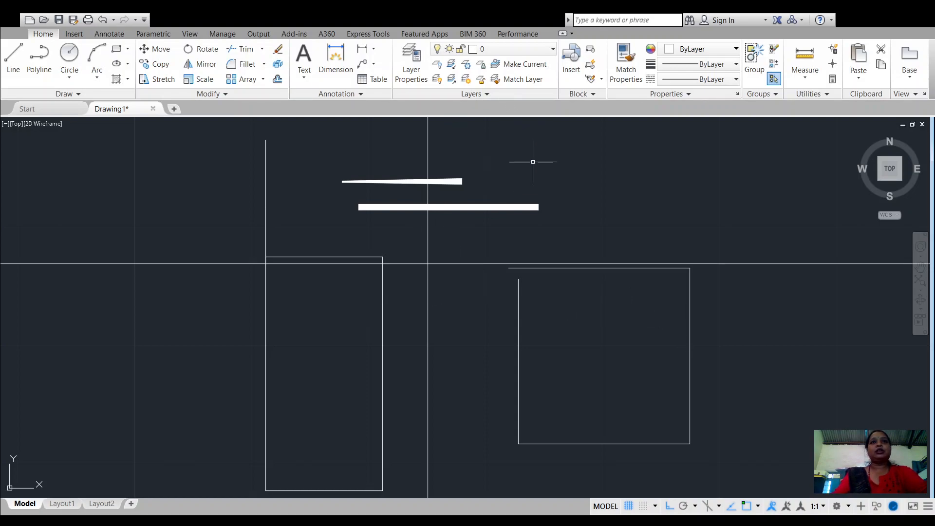
Delete both construction lines, the uniformly thick polyline and the rectangle's two vertical lines.
drag(527, 146, 381, 246)
key(Escape)
mouse_move(539, 160)
mouse_down()
mouse_move(334, 382)
mouse_move(282, 418)
mouse_move(272, 438)
mouse_move(301, 468)
mouse_up()
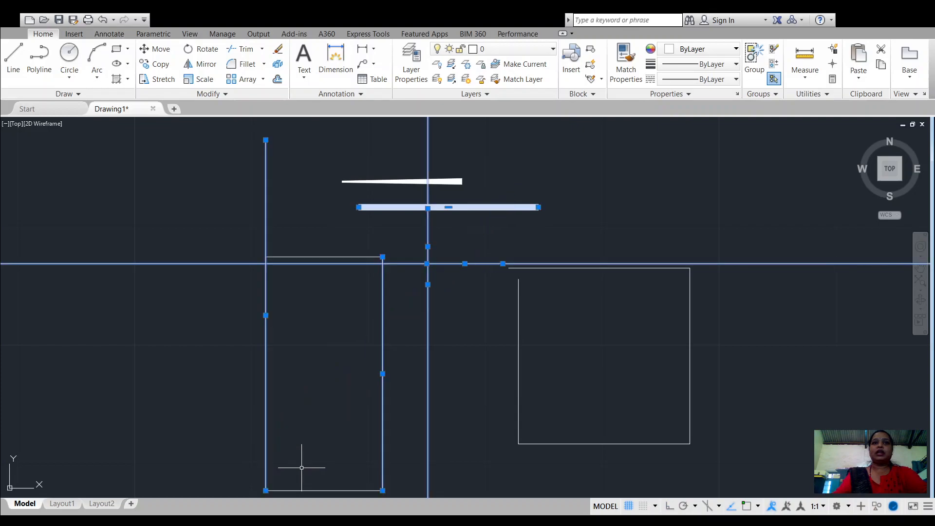
key(Delete)
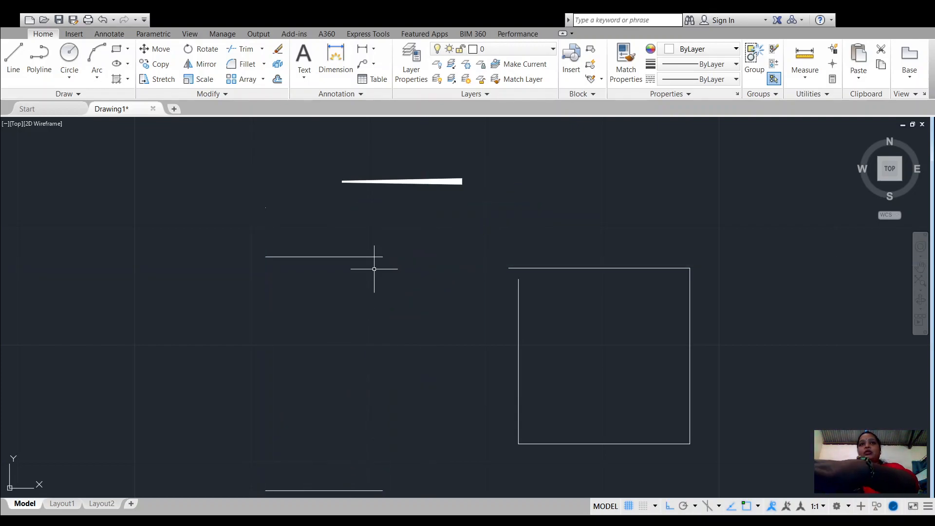
Delete the tapered polyline, the rectangle's upper horizontal line and the square polyline.
drag(462, 165, 255, 286)
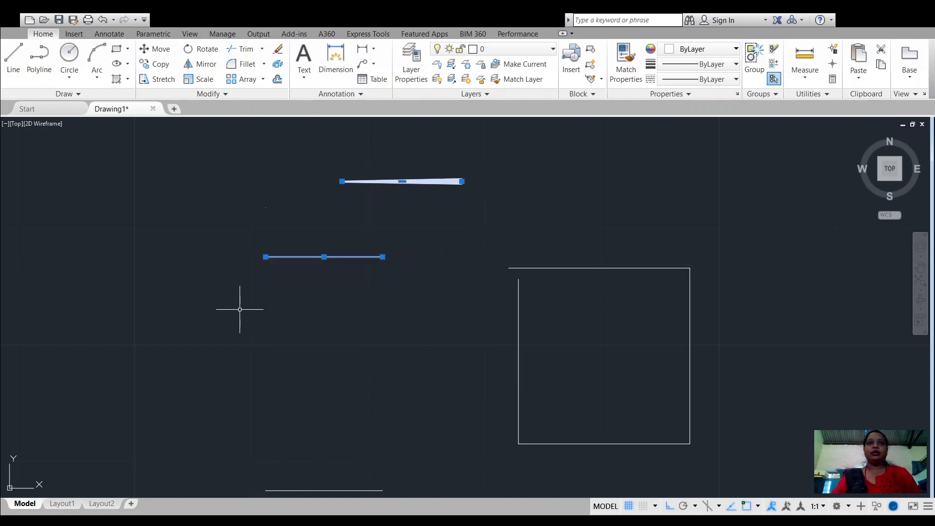
key(Delete)
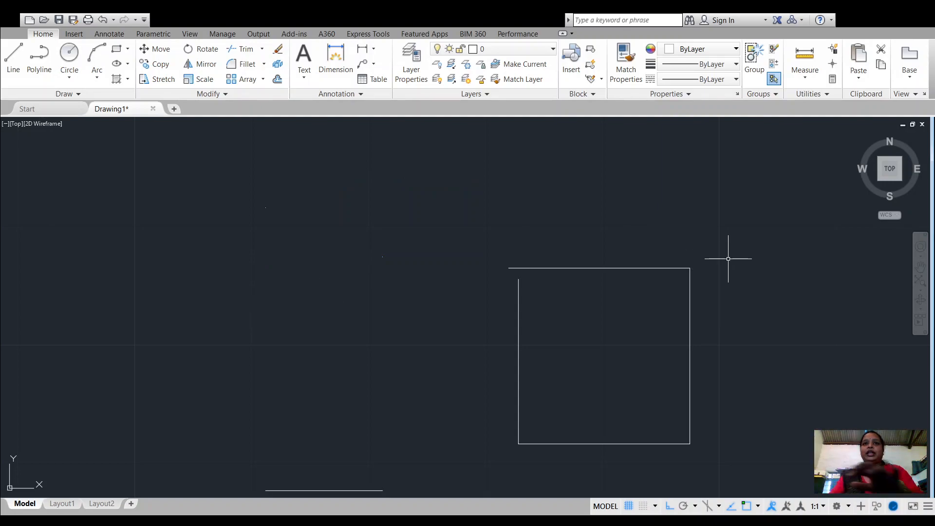
drag(582, 310, 432, 382)
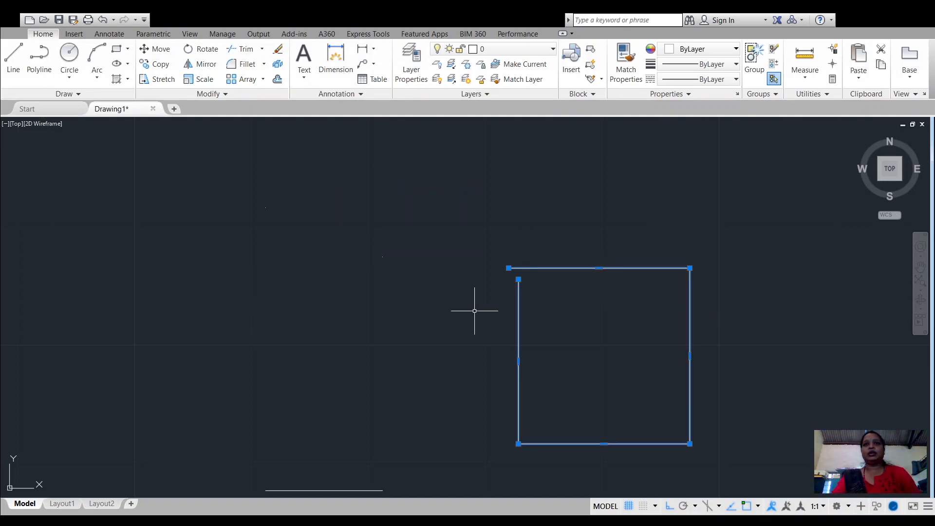
key(Delete)
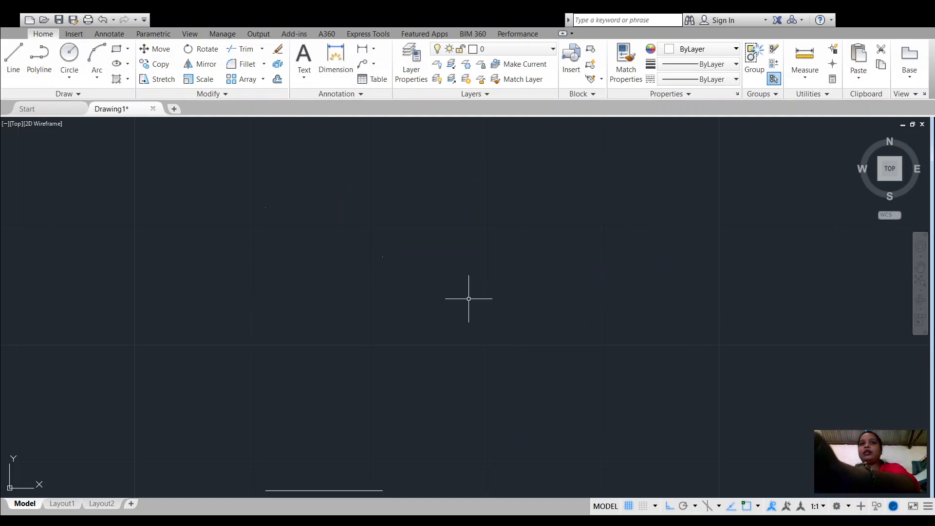
Delete the two stray points left over in the drawing area.
click(381, 257)
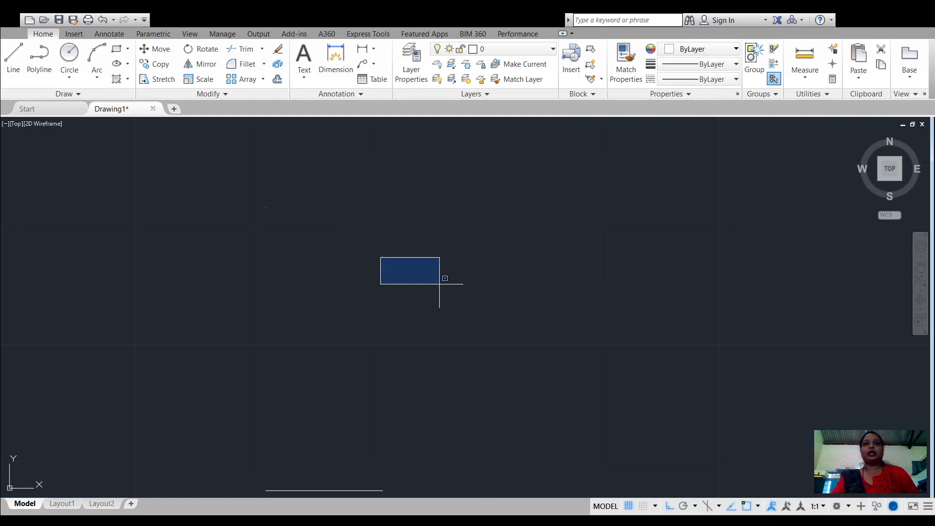
click(445, 275)
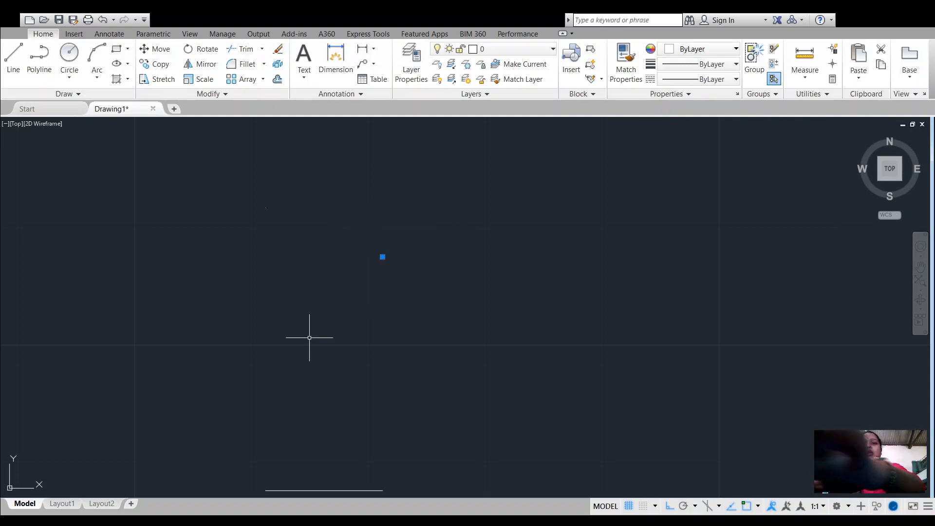
click(300, 179)
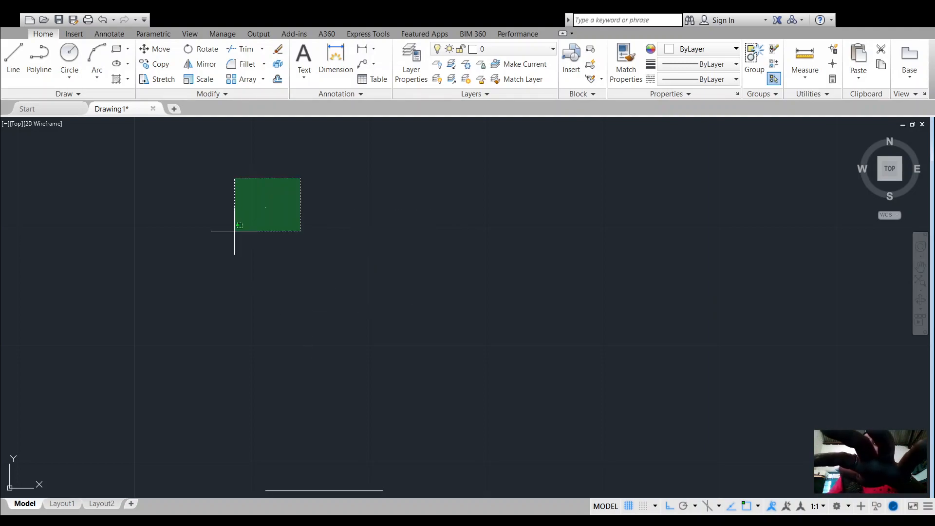
click(234, 231)
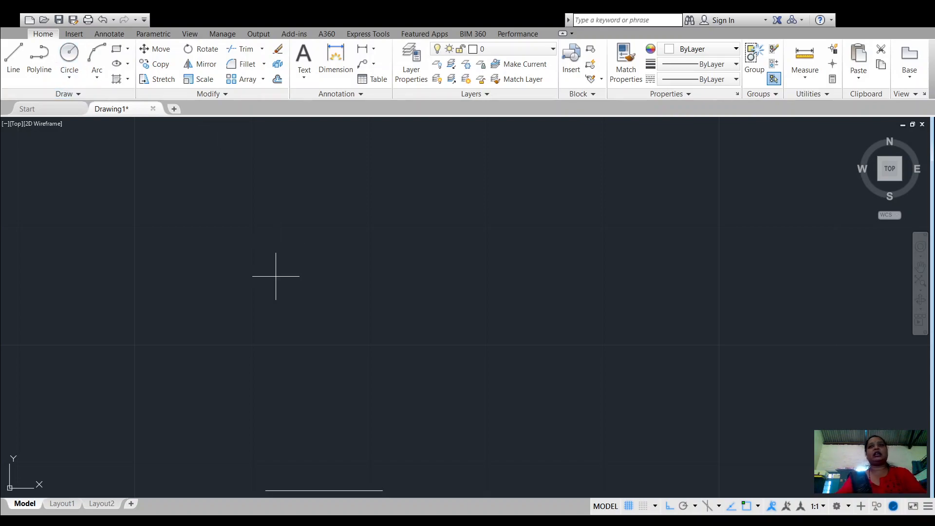
Draw a circle by centre and radius in the left part of the drawing area, with a radius of 5.
click(211, 309)
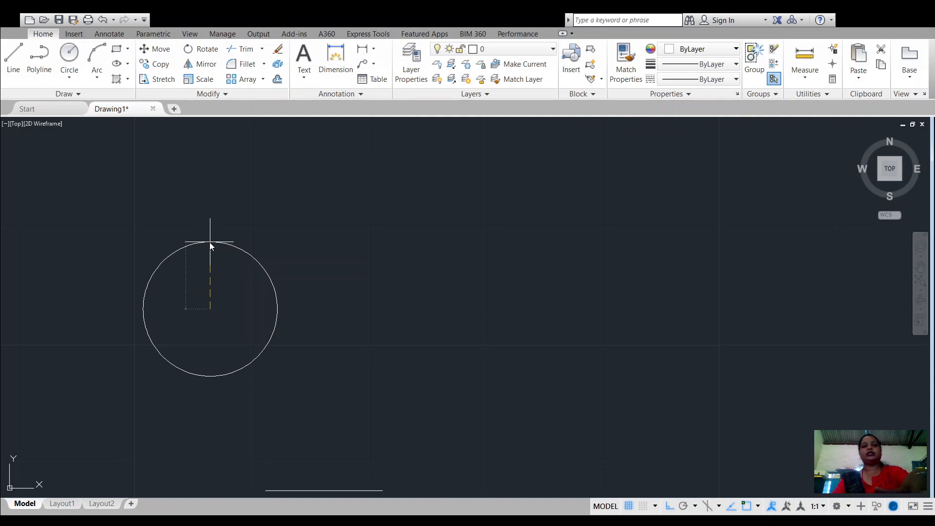
text(5)
key(Return)
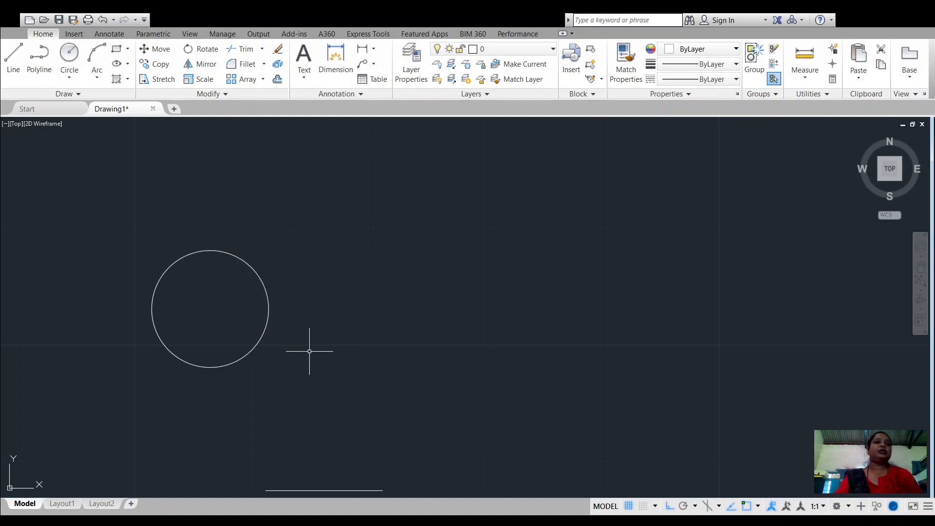
Draw a second circle to the right of the first by centre and diameter, with a diameter of 5.
click(69, 80)
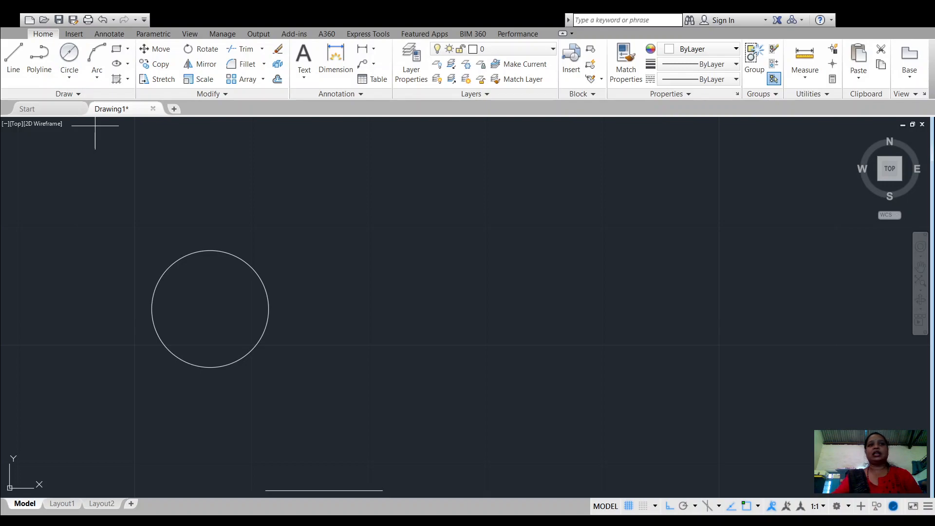
click(414, 305)
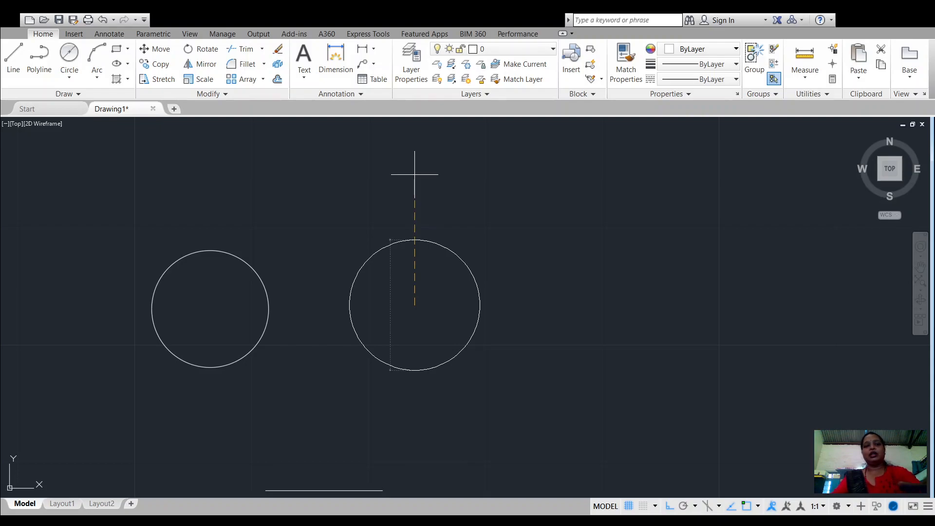
text(5)
key(Return)
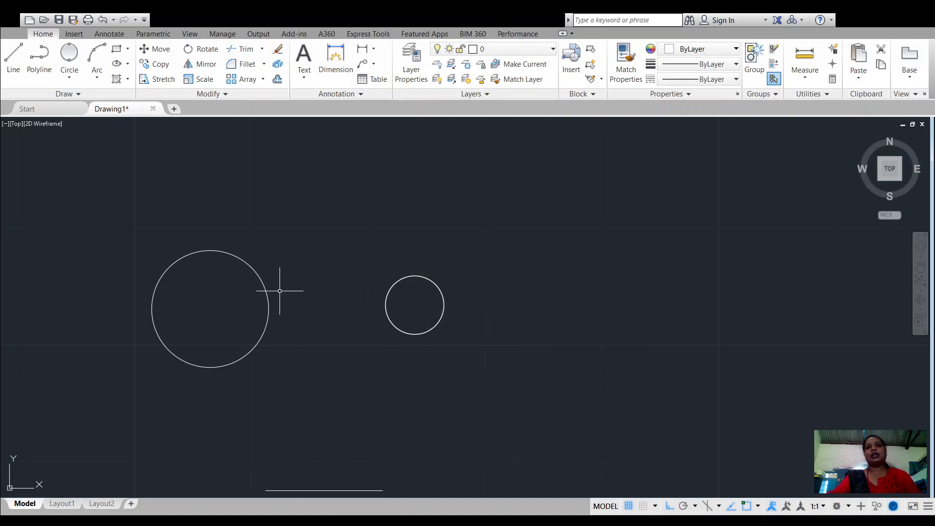
Draw a horizontal line to the right of the small circle and a two-point circle using that line as its diameter.
click(13, 57)
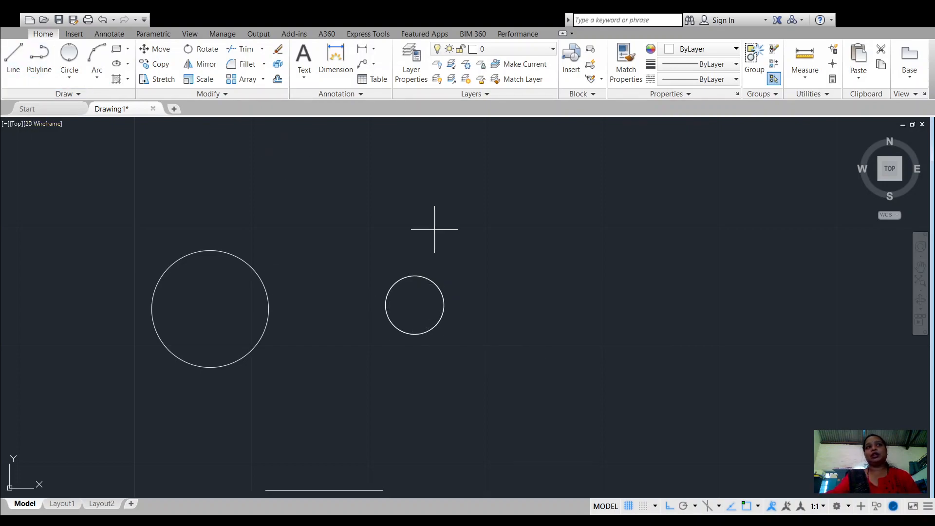
click(654, 263)
key(Return)
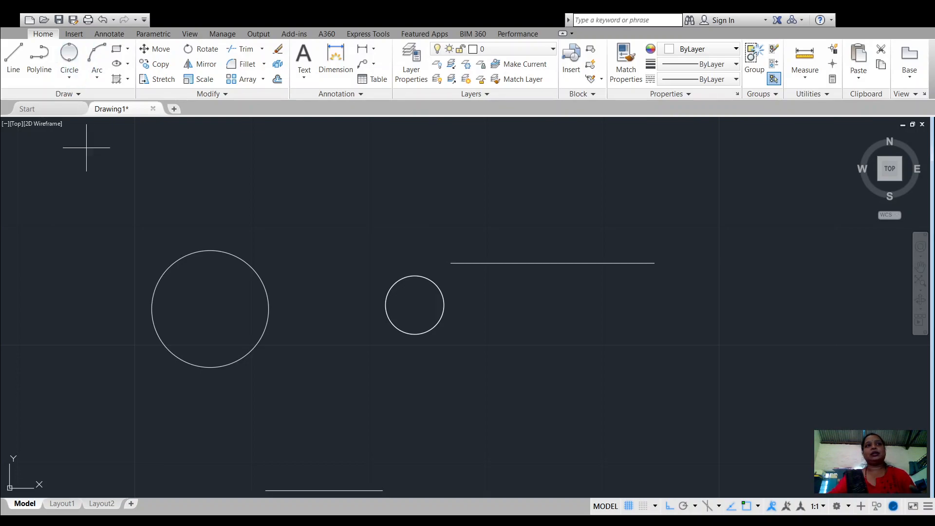
click(450, 263)
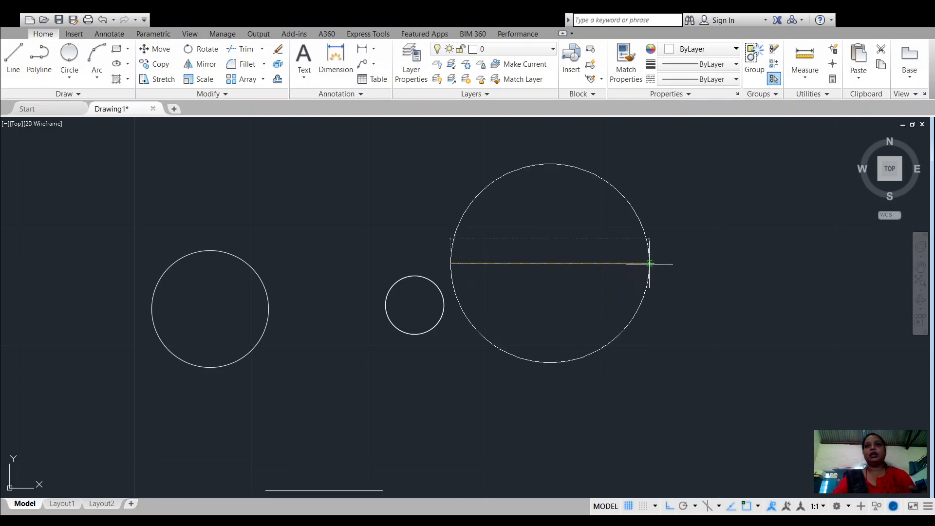
click(651, 263)
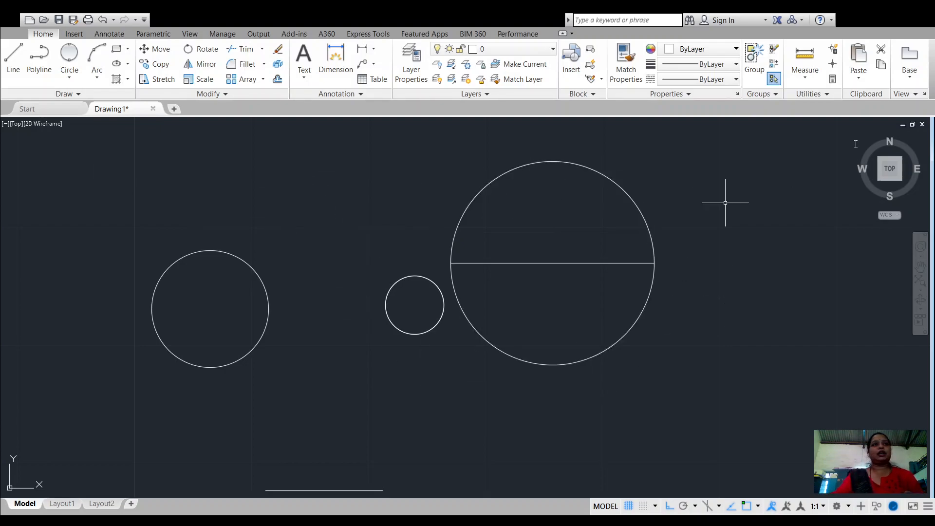
Draw a three-point circle through the first circle's right edge, the small circle's left edge and a free point above the small circle.
click(69, 80)
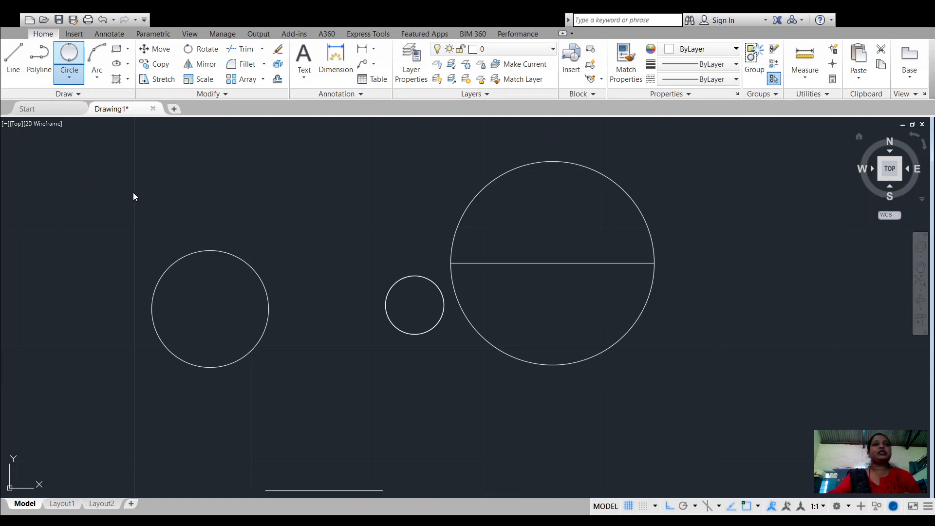
click(82, 173)
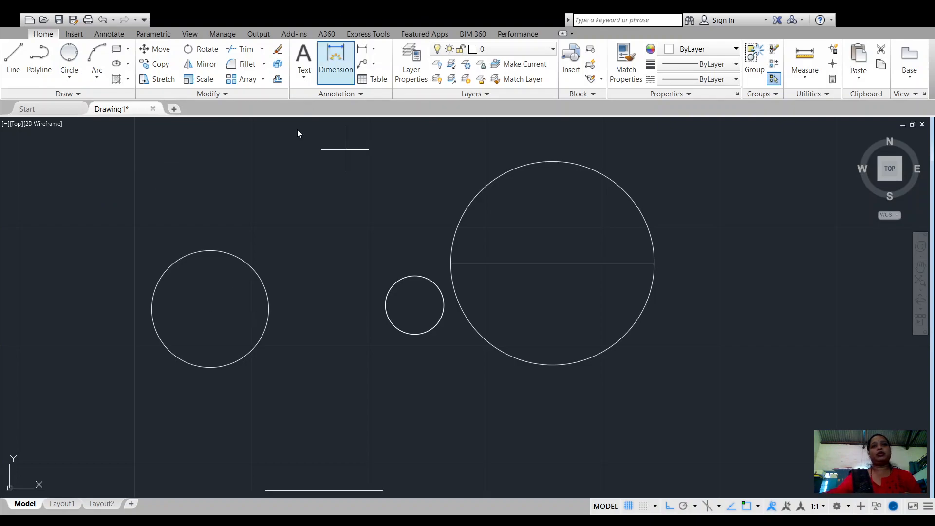
click(268, 301)
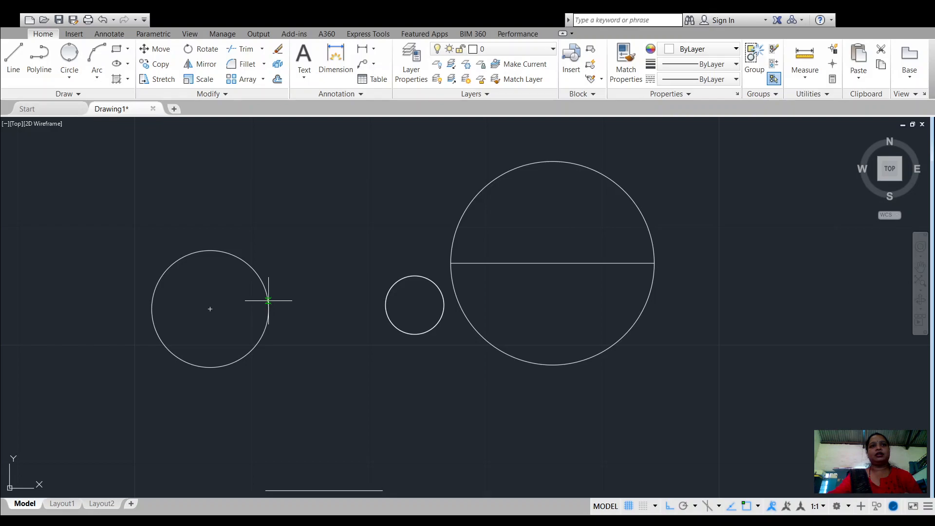
click(386, 302)
click(385, 205)
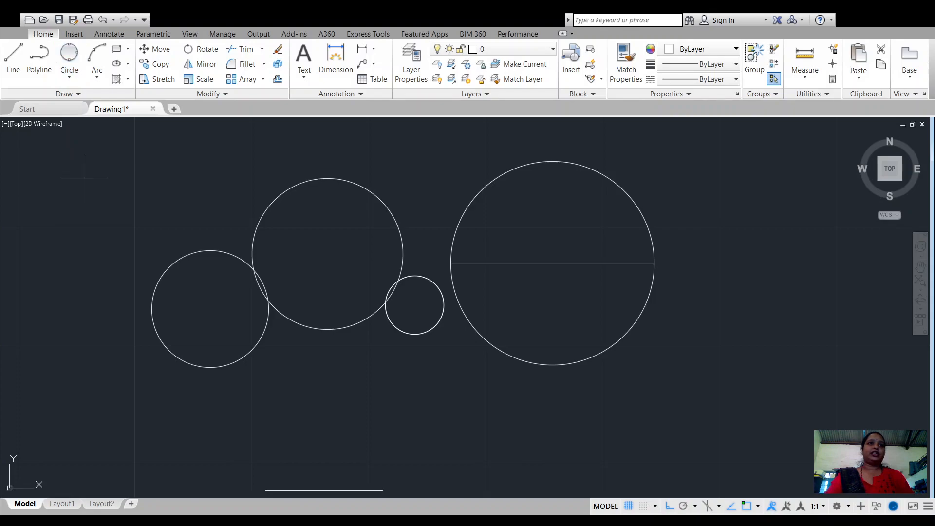
Draw another circle through both ends of the horizontal line, over the existing large circle.
click(450, 261)
click(654, 263)
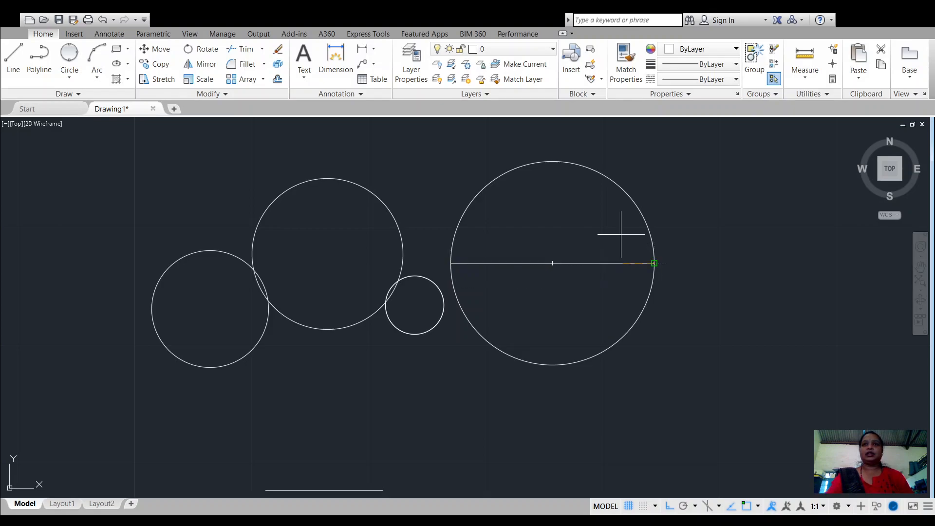
key(Escape)
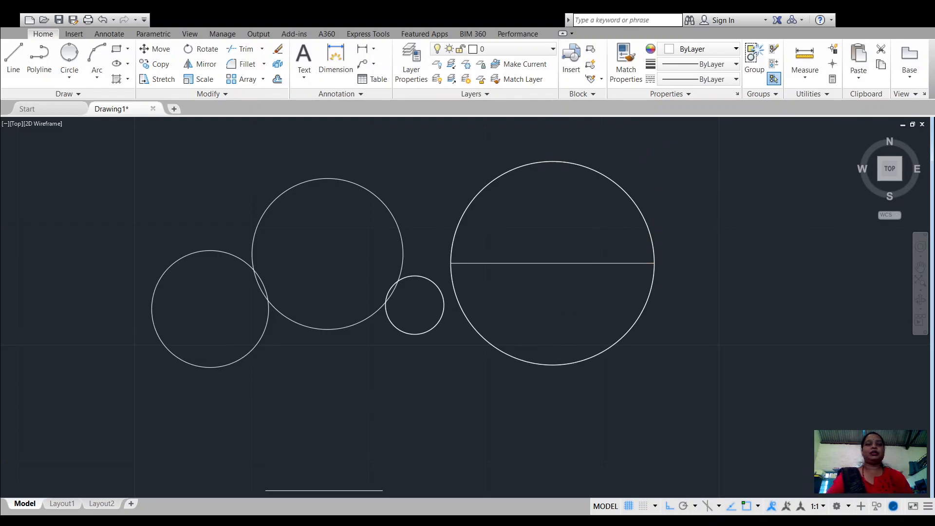
Draw a closed triangle of lines to the right of the circles, with a horizontal base and Ortho mode off for the sloping sides.
scroll(301, 341, down, 3)
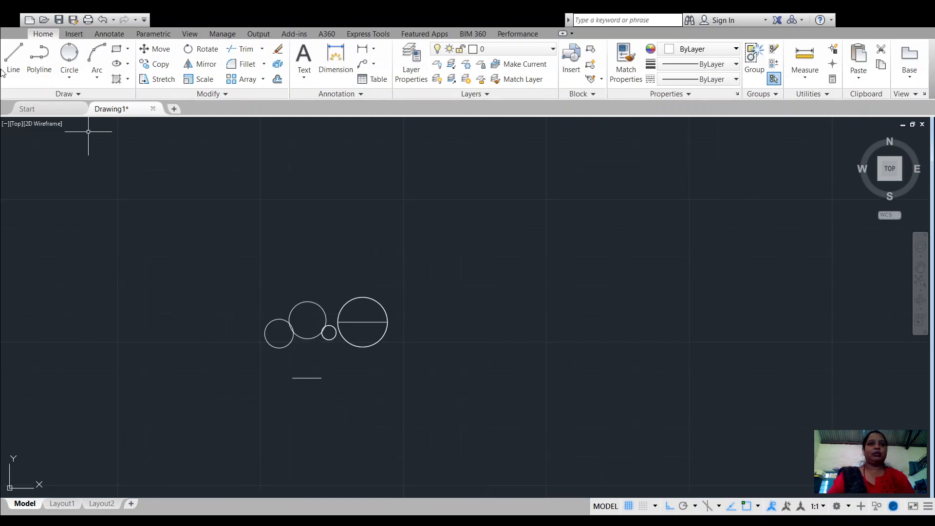
click(15, 62)
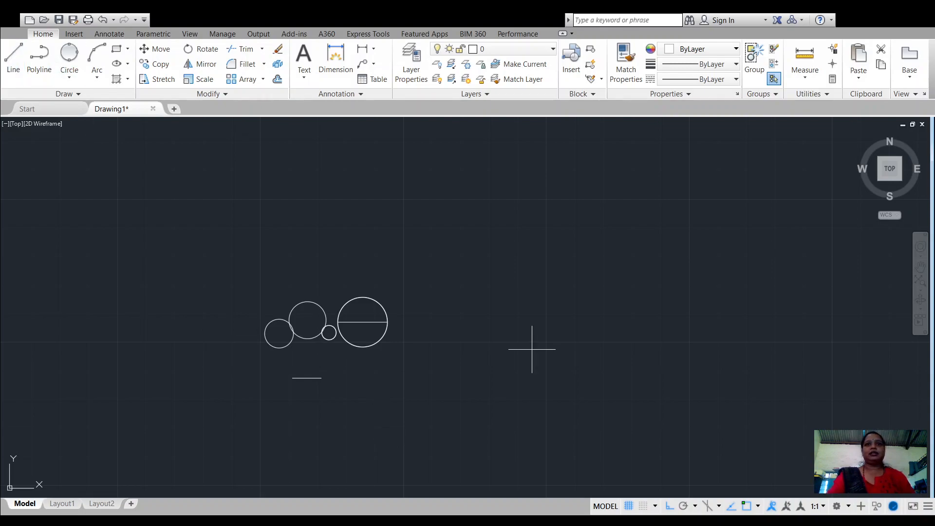
click(518, 304)
click(687, 304)
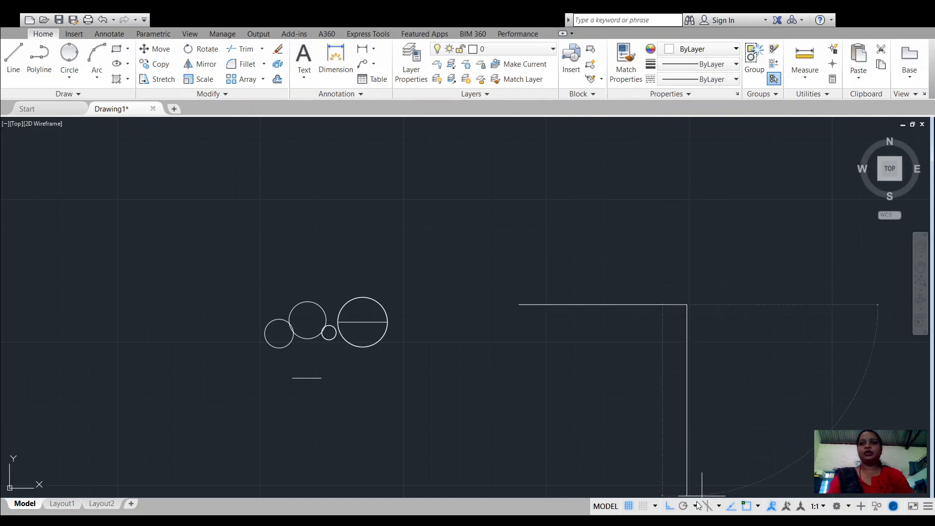
click(669, 507)
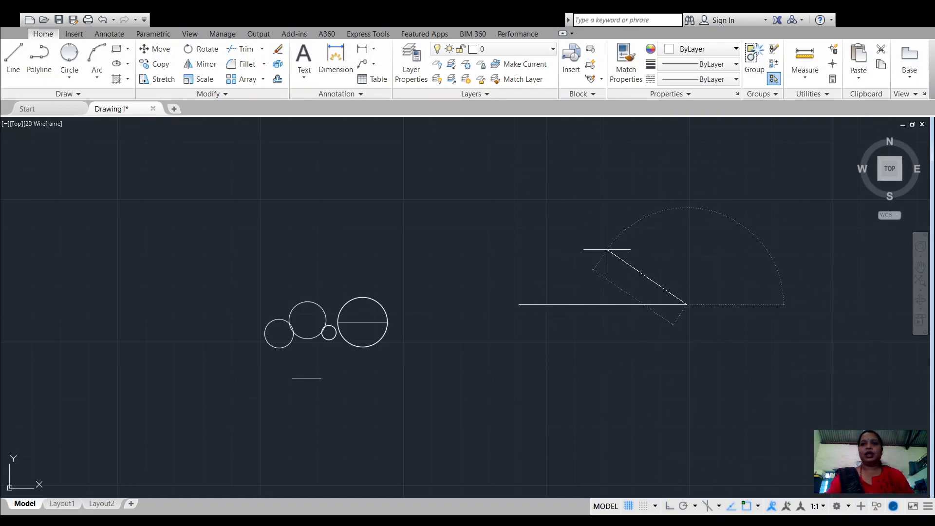
click(579, 181)
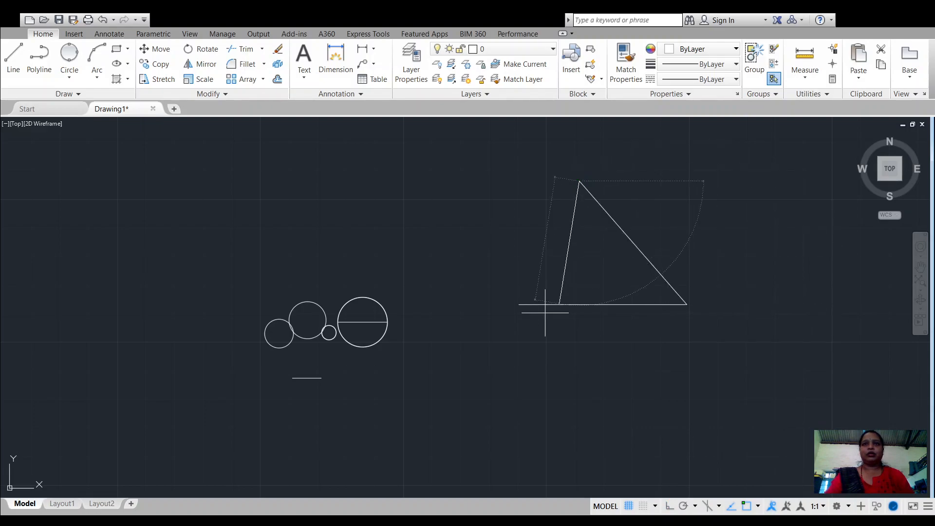
click(520, 305)
key(Return)
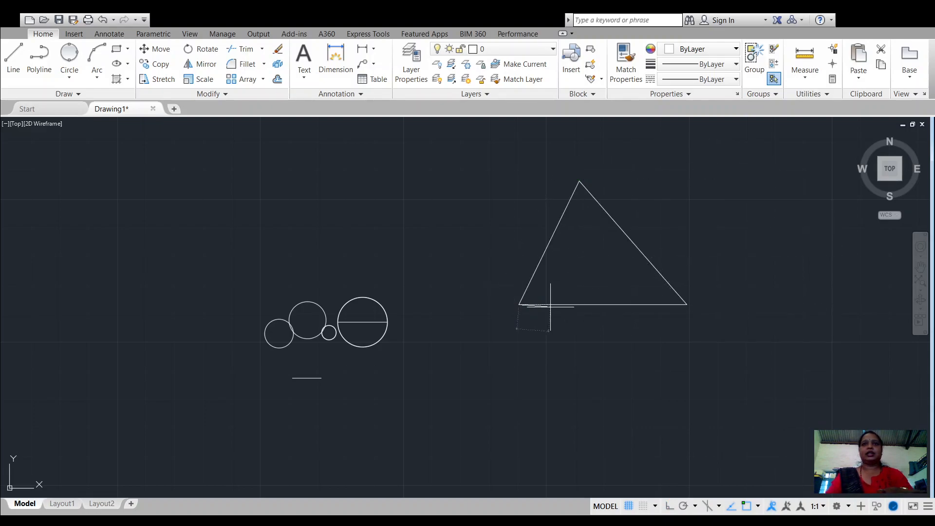
Draw a three-point circle through the triangle's three corners.
click(69, 54)
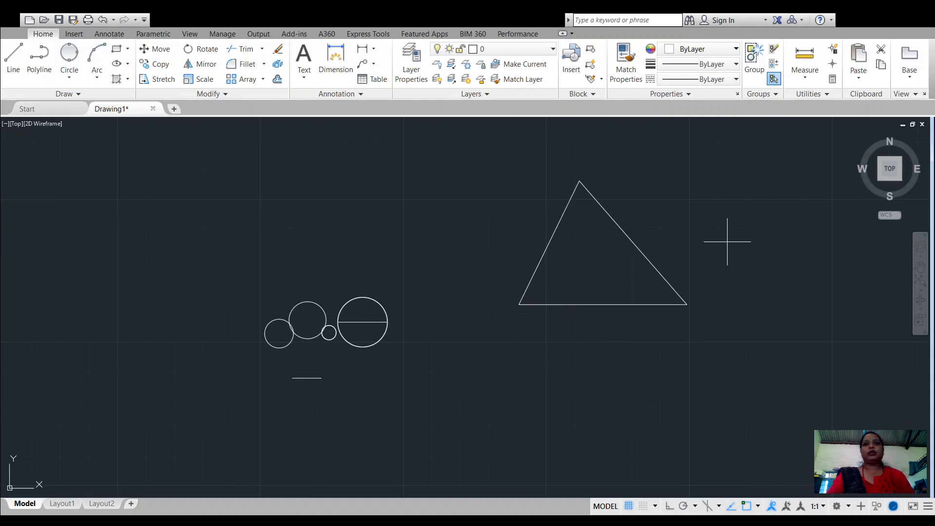
click(518, 304)
click(686, 305)
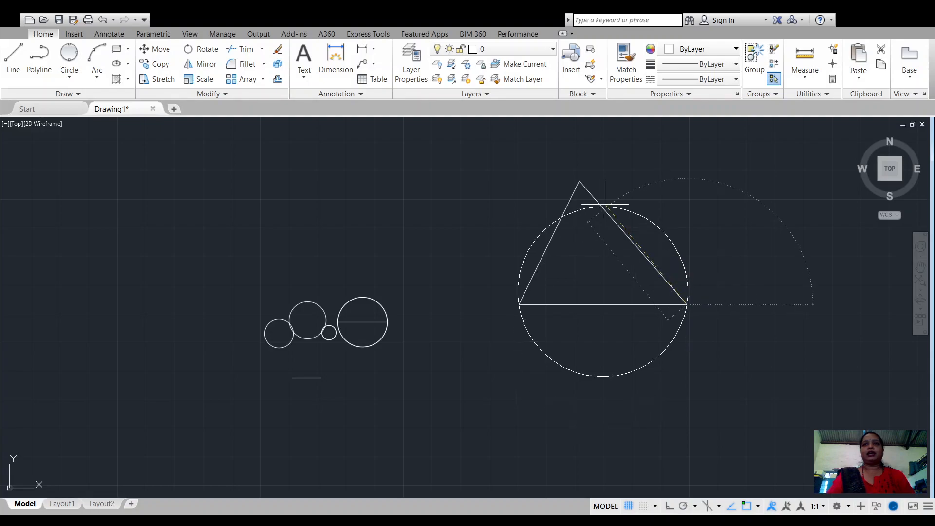
click(579, 183)
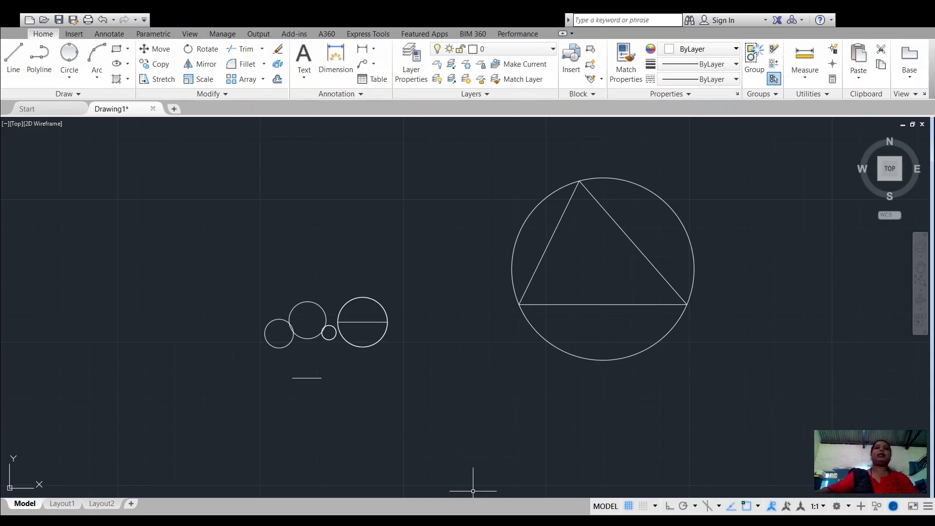
Draw a Tan, Tan, Radius circle tangent to the medium circle and the larger circle containing the horizontal line.
click(65, 80)
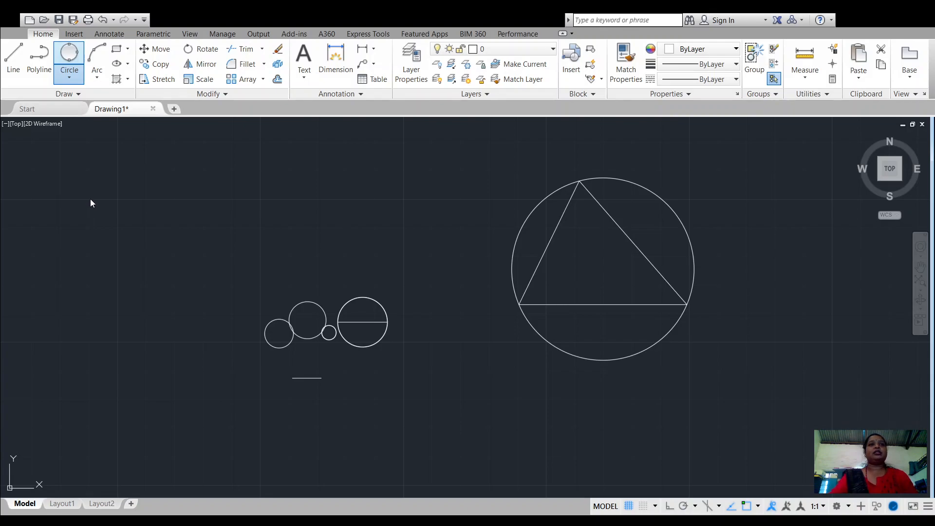
scroll(396, 272, up, 3)
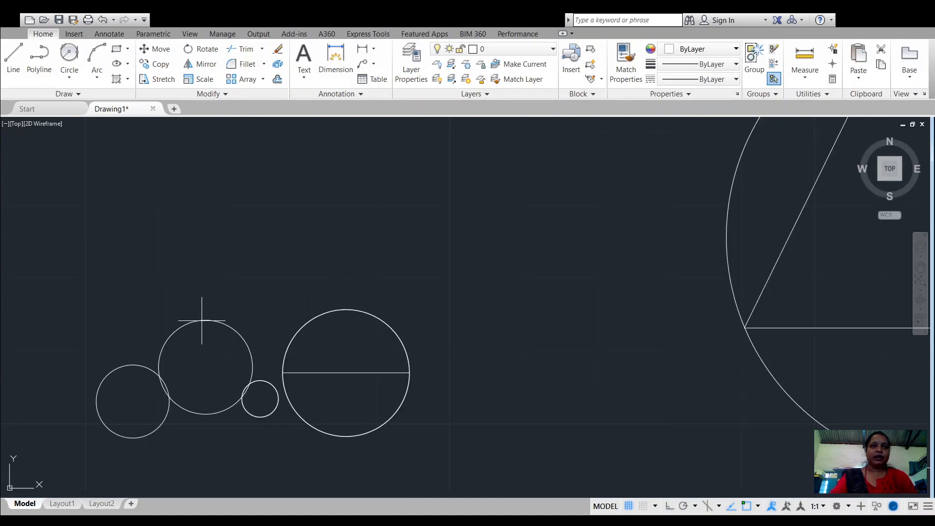
click(308, 320)
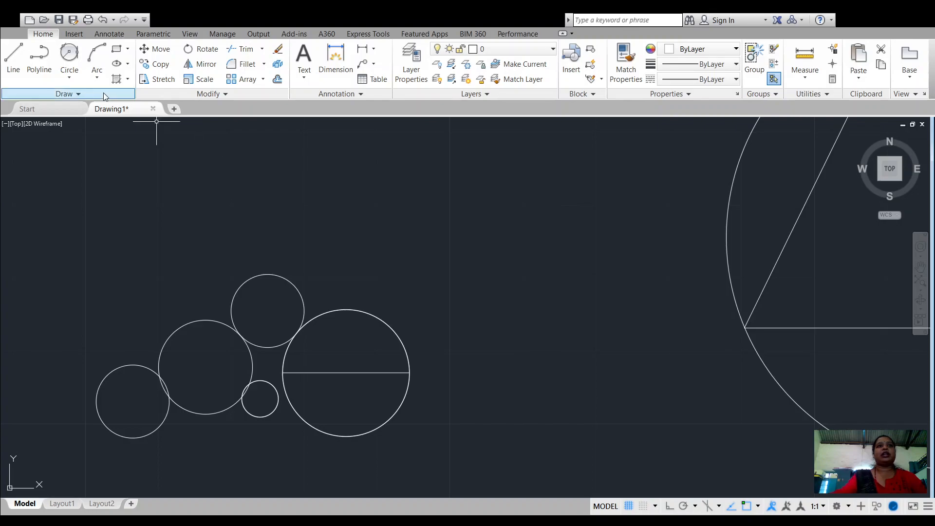
Draw another Tan, Tan, Radius circle touching the upper-left sides of the medium circle and the new tangent circle above it.
click(71, 83)
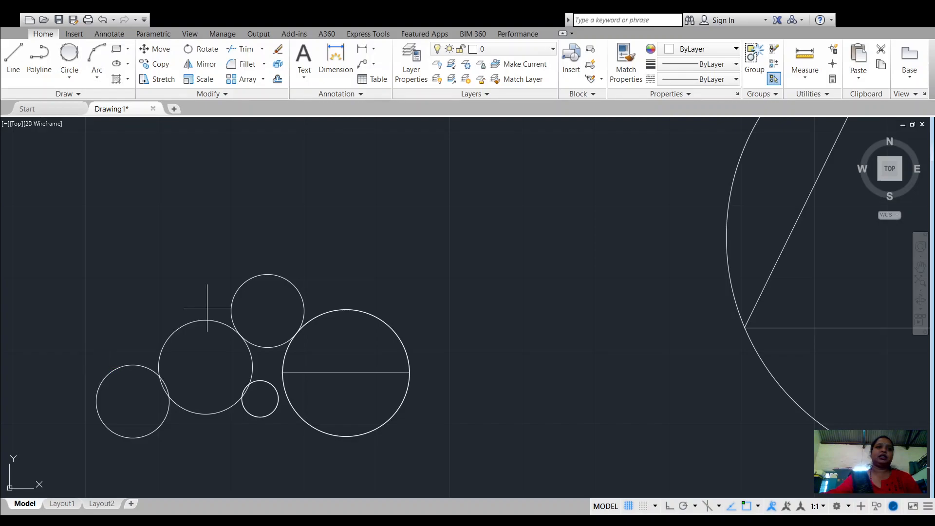
click(186, 324)
click(243, 280)
scroll(238, 274, down, 12)
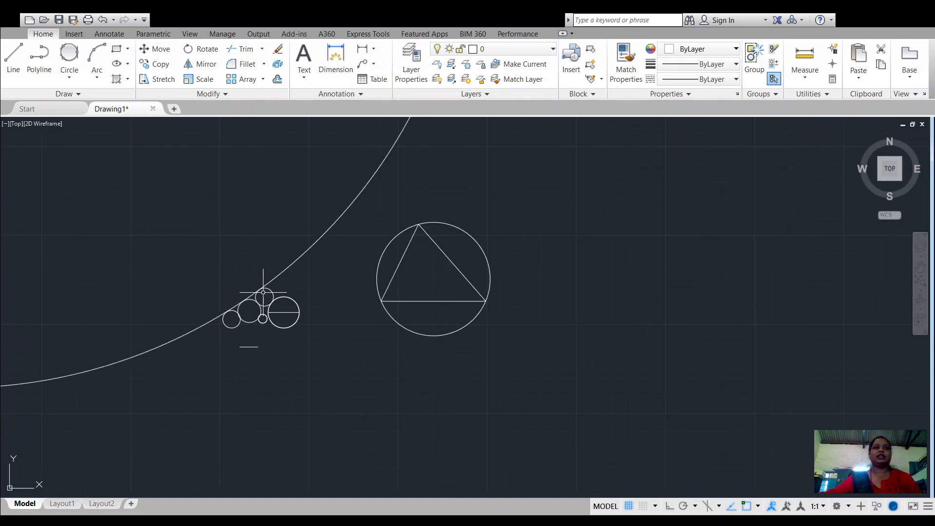
scroll(239, 274, up, 10)
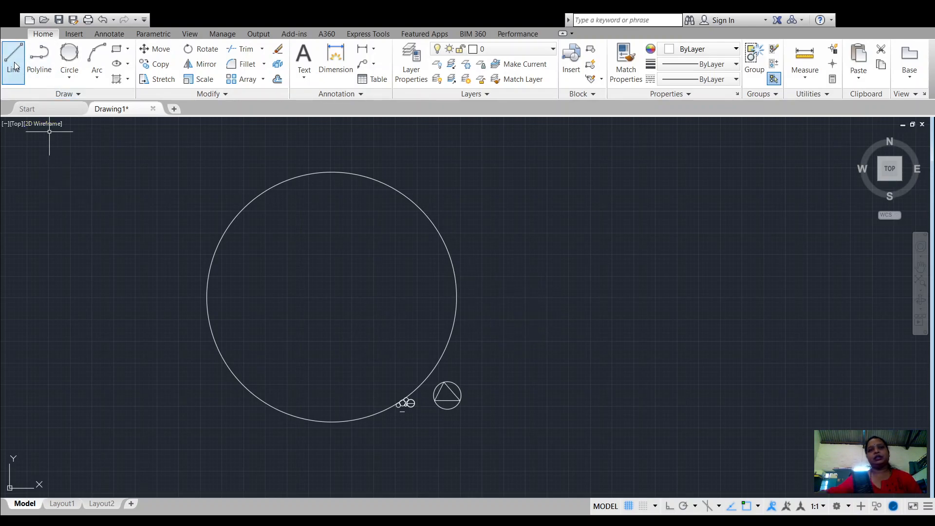
Draw two separate vertical lines in the empty area right of the huge circle, with Ortho mode on and the right line shorter.
scroll(415, 424, up, 2)
scroll(406, 411, down, 2)
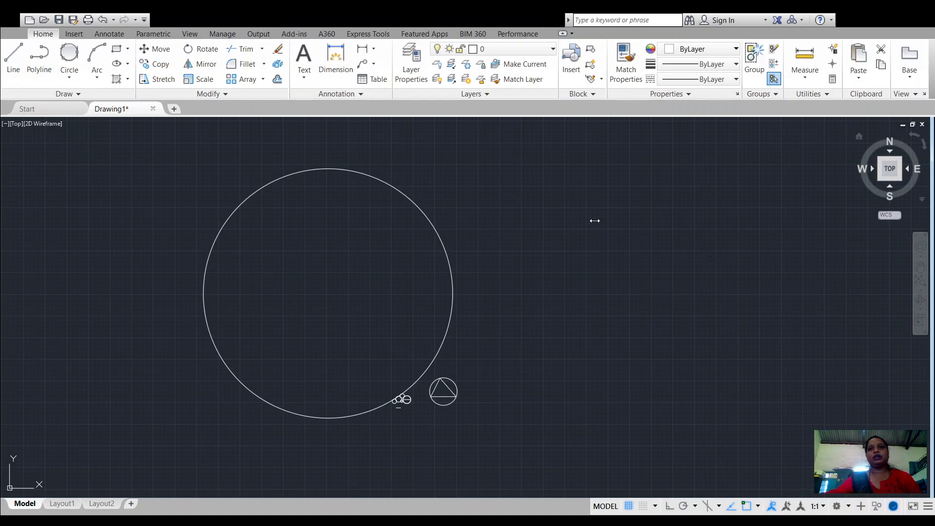
click(587, 204)
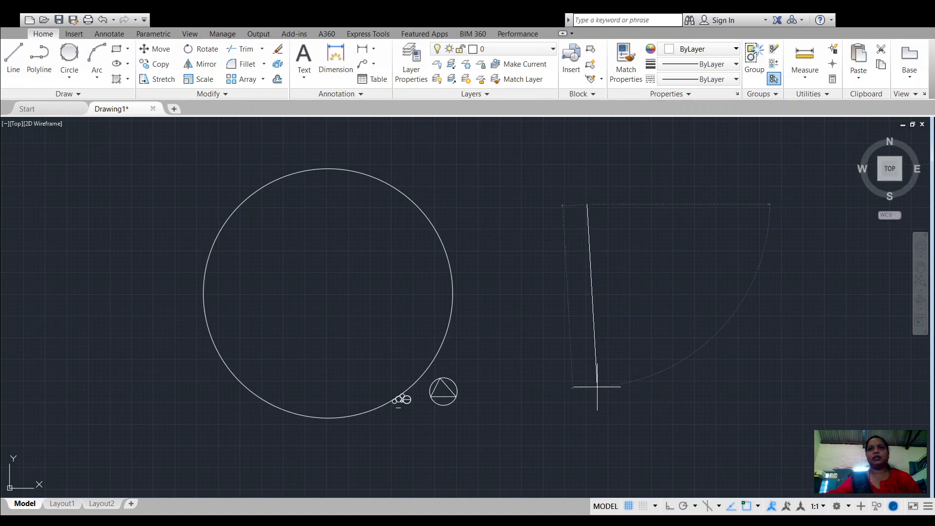
click(669, 506)
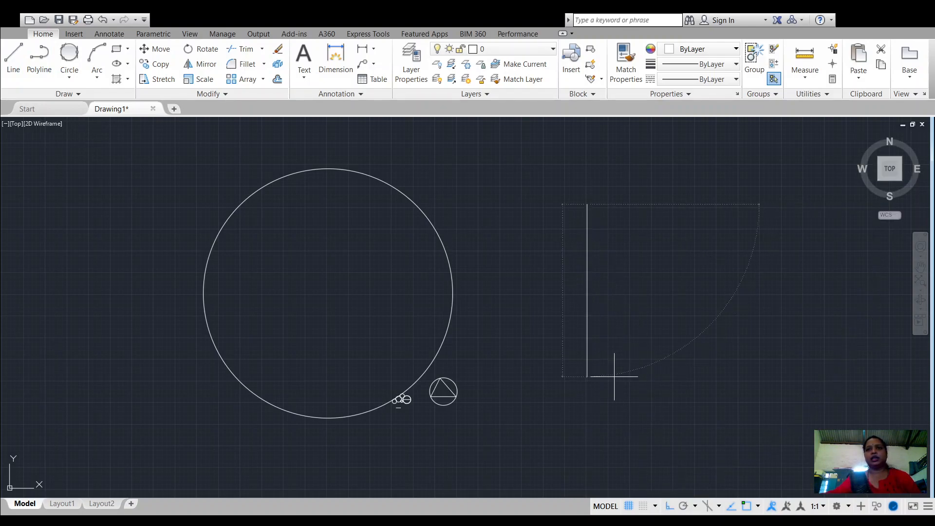
click(587, 331)
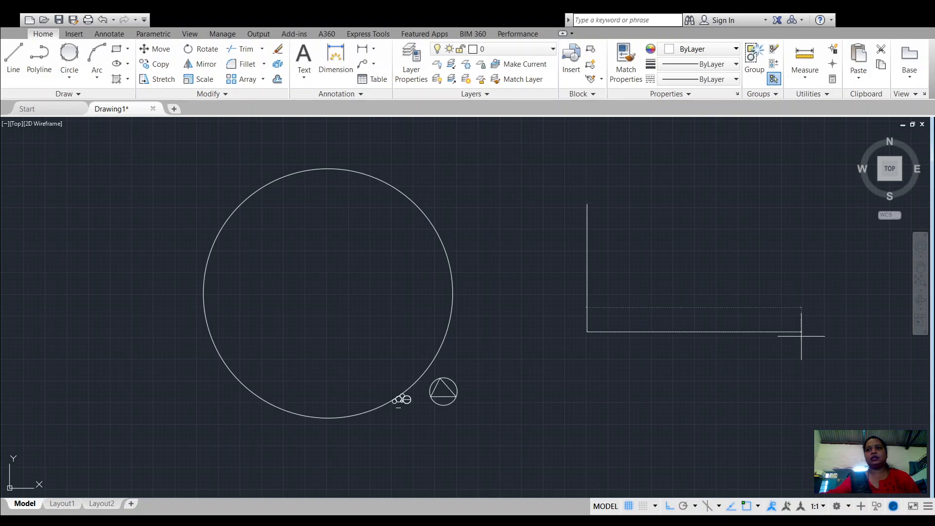
key(Escape)
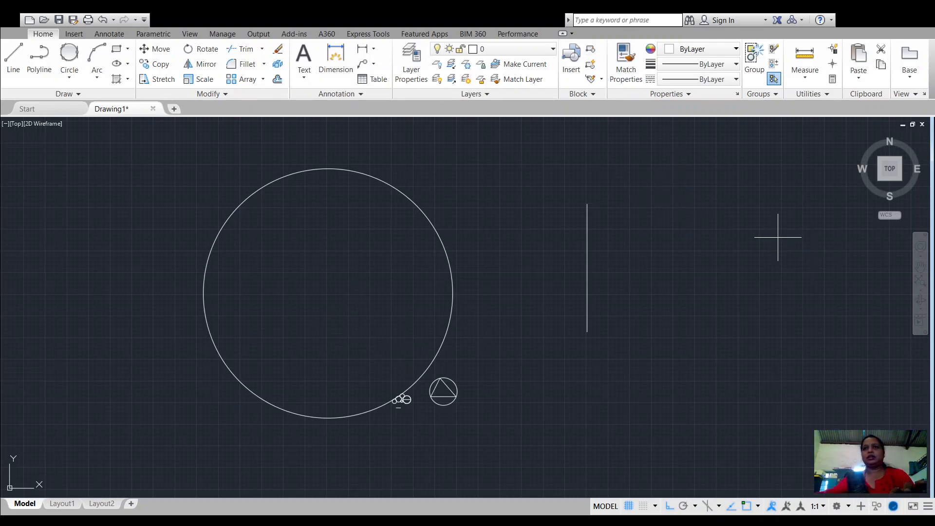
click(808, 233)
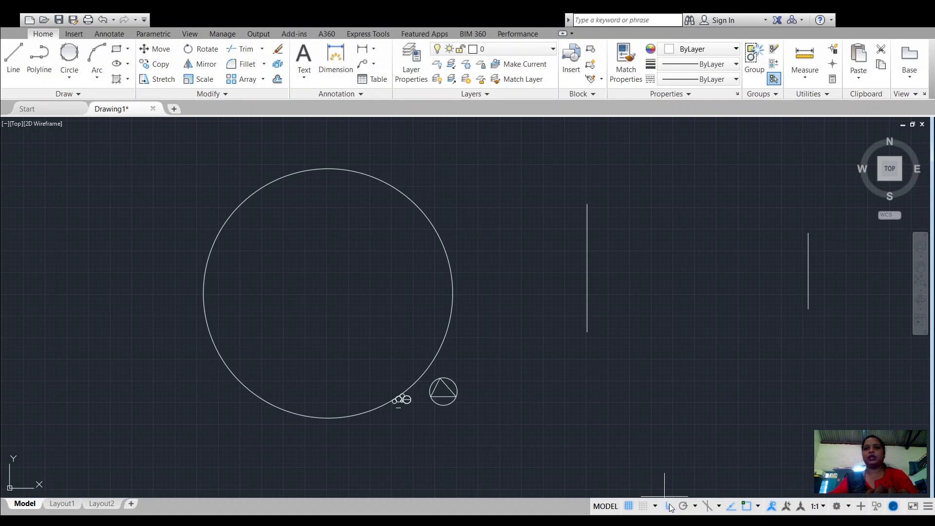
Join the lower ends and the upper ends of the two vertical lines with sloping lines, with Ortho mode off.
click(587, 331)
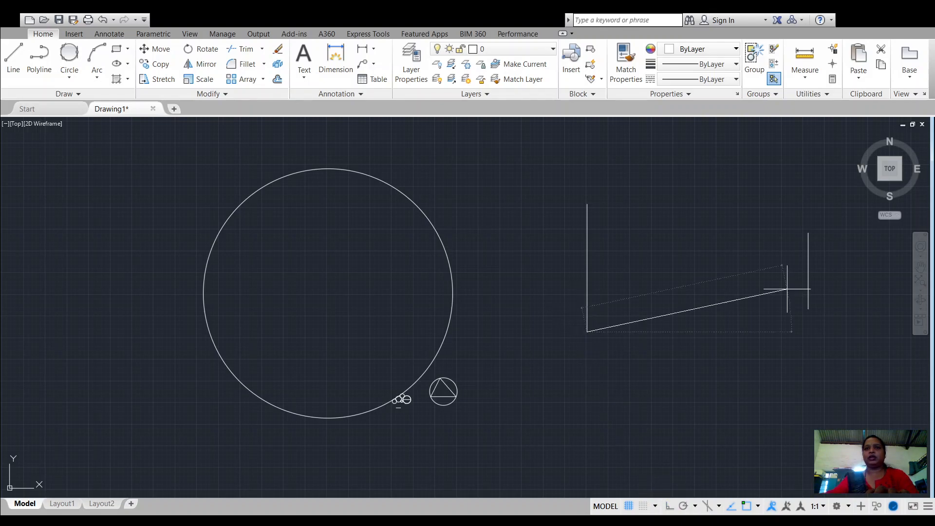
click(808, 309)
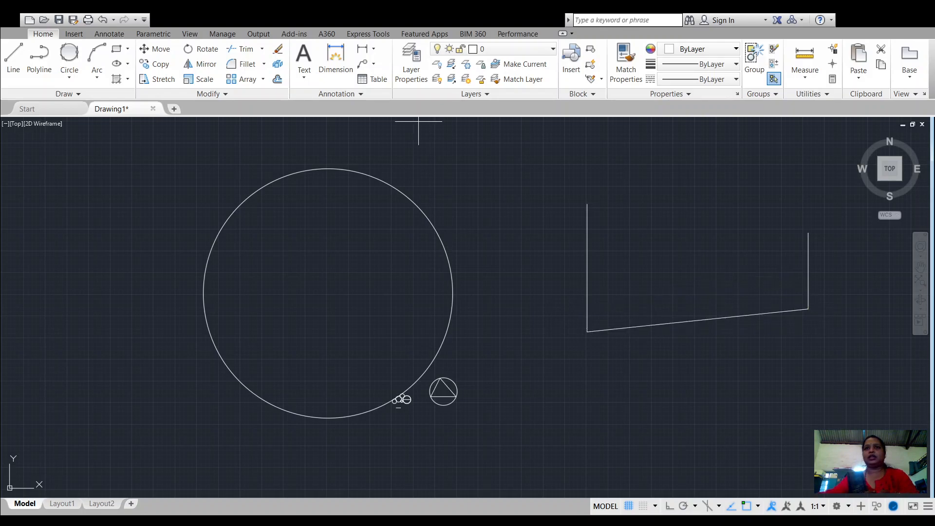
click(657, 219)
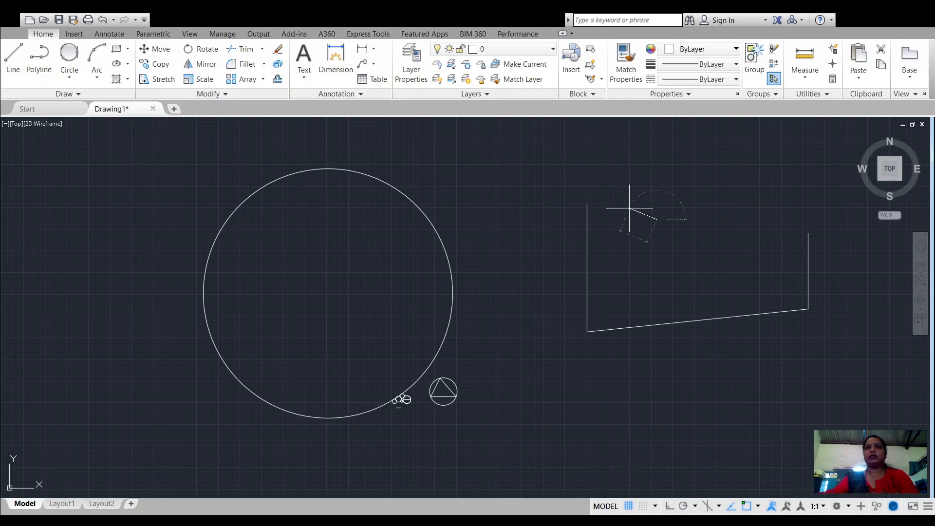
click(588, 204)
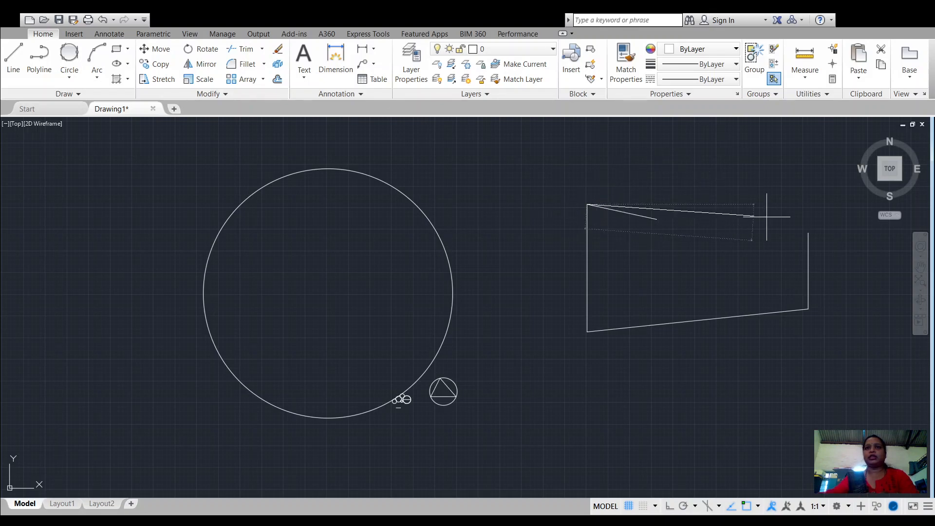
click(806, 235)
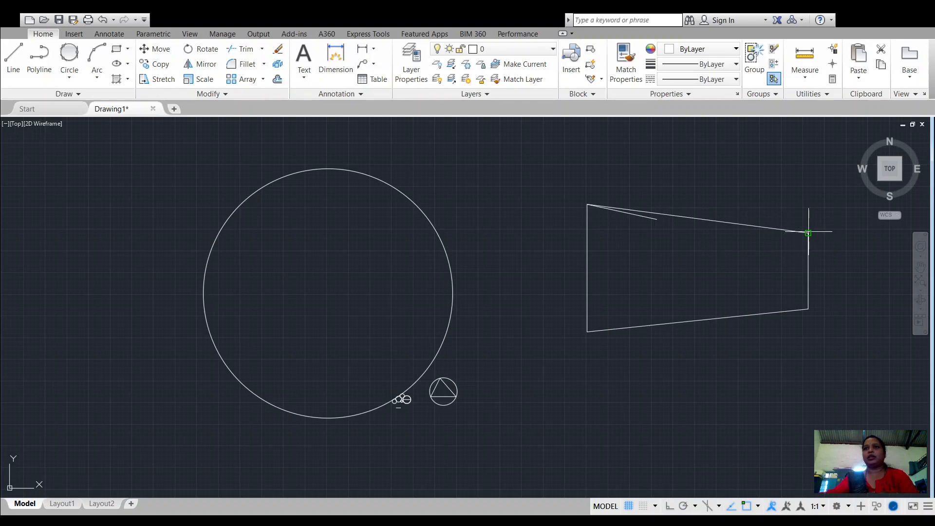
key(Escape)
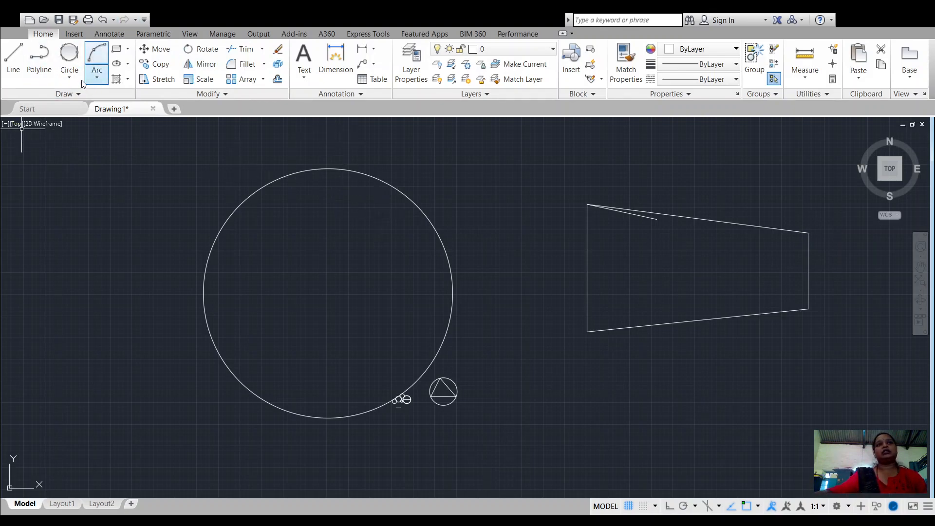
Draw a Tan, Tan, Tan circle inside the quadrilateral, tangent to its upper, right and lower sides.
click(69, 63)
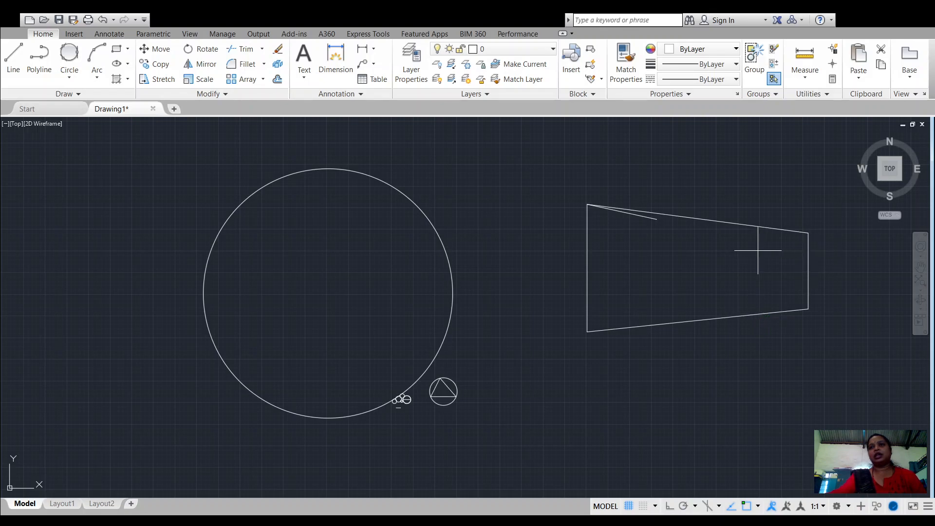
click(748, 226)
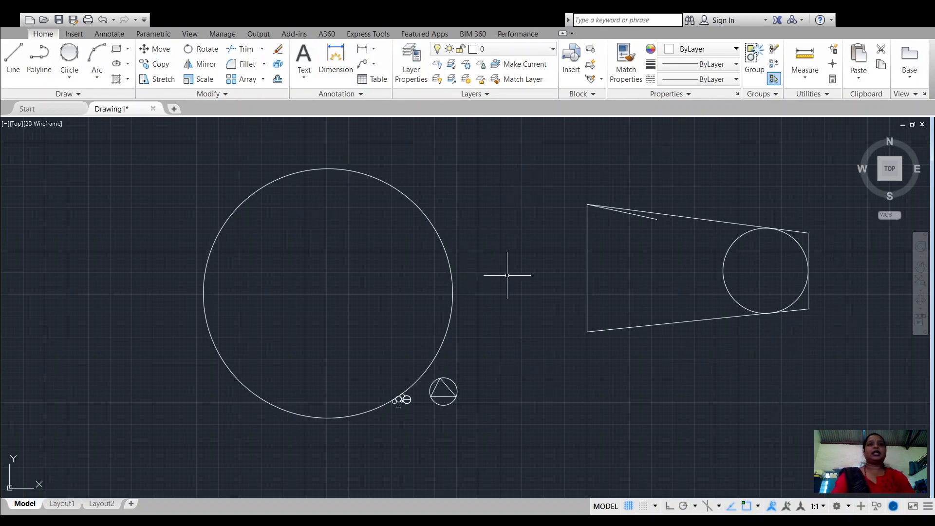
Erase all circles and lines from the drawing.
click(845, 230)
click(456, 298)
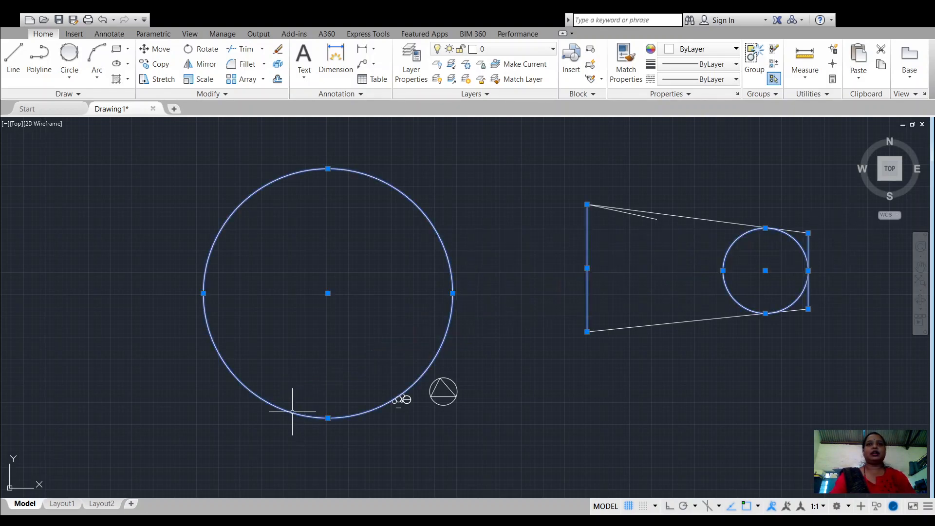
key(Delete)
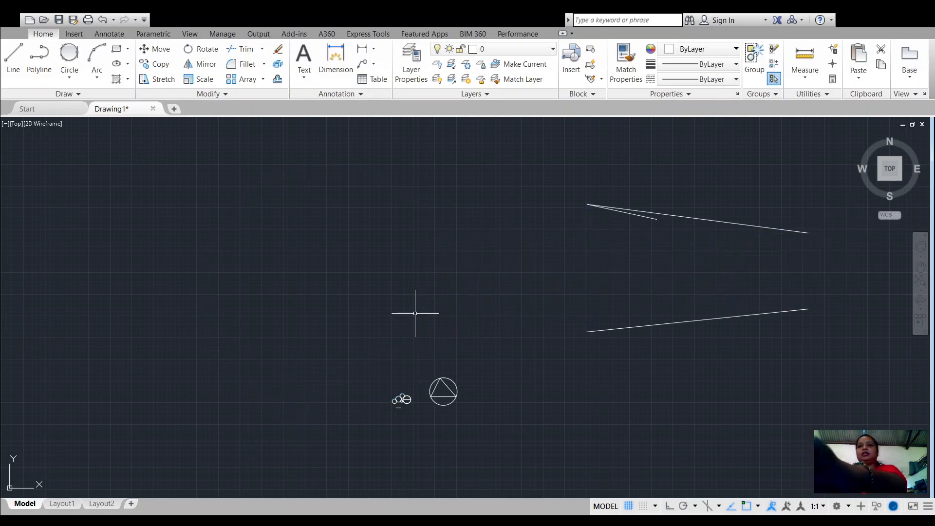
click(793, 200)
click(591, 390)
key(Delete)
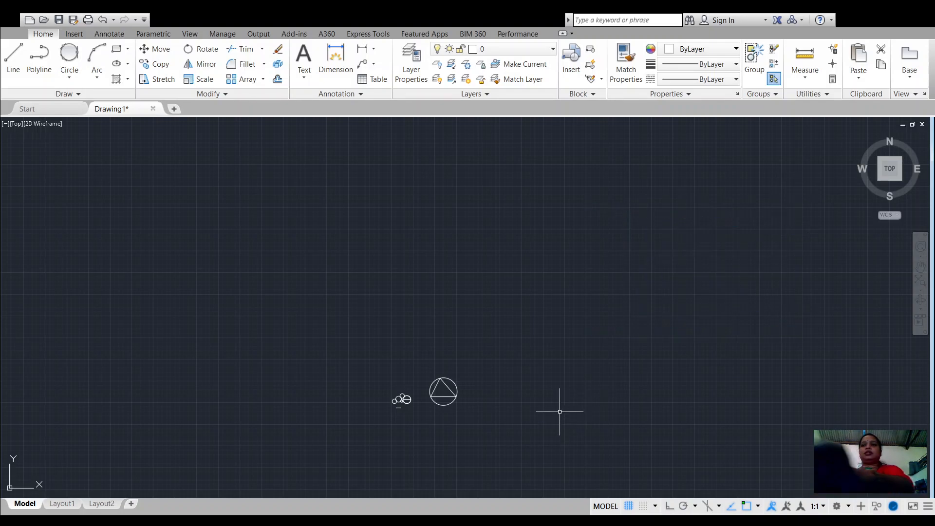
key(ctrl+a)
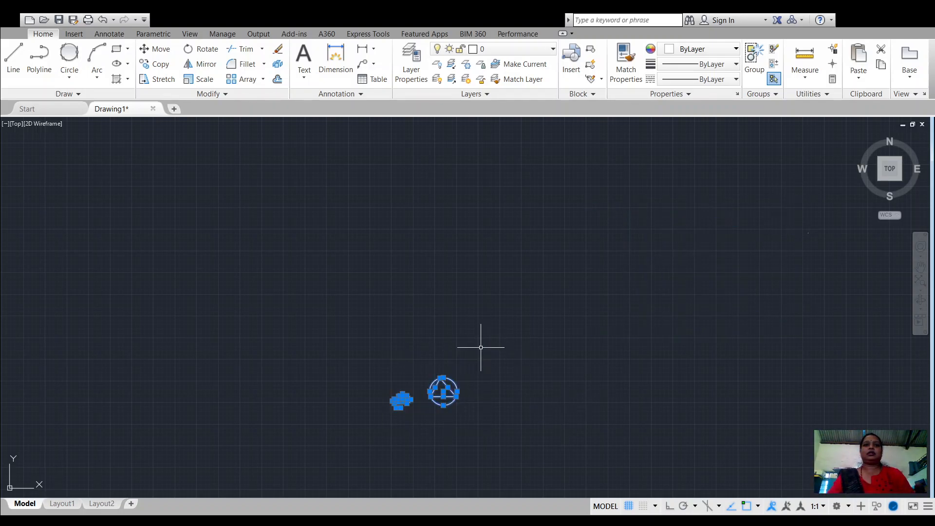
key(Delete)
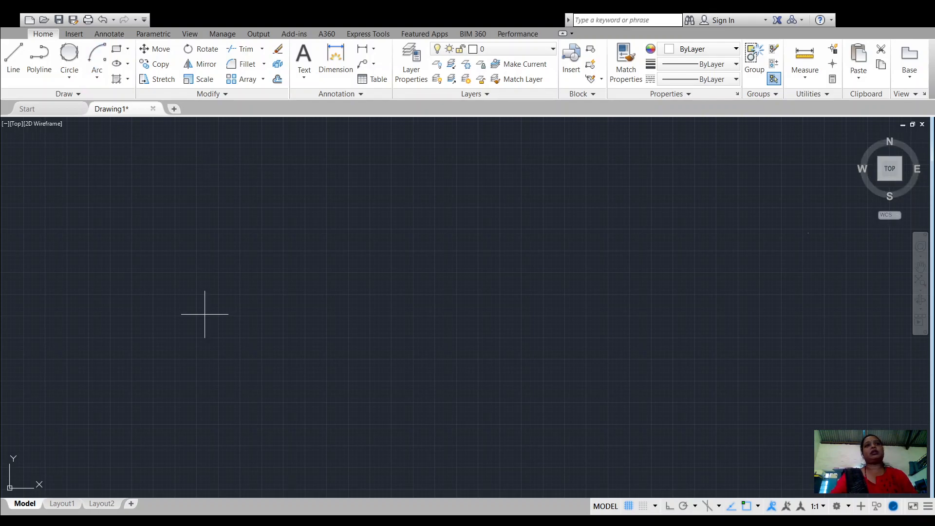
Draw a nearly full arc from its start, center and end points, and erase it.
mouse_move(205, 314)
mouse_down()
mouse_move(307, 317)
mouse_move(321, 329)
mouse_up()
click(318, 325)
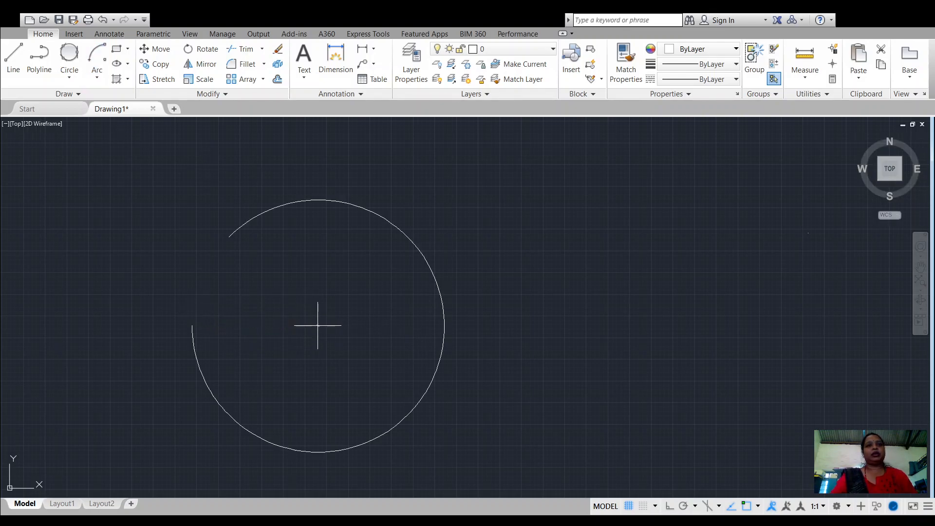
click(222, 246)
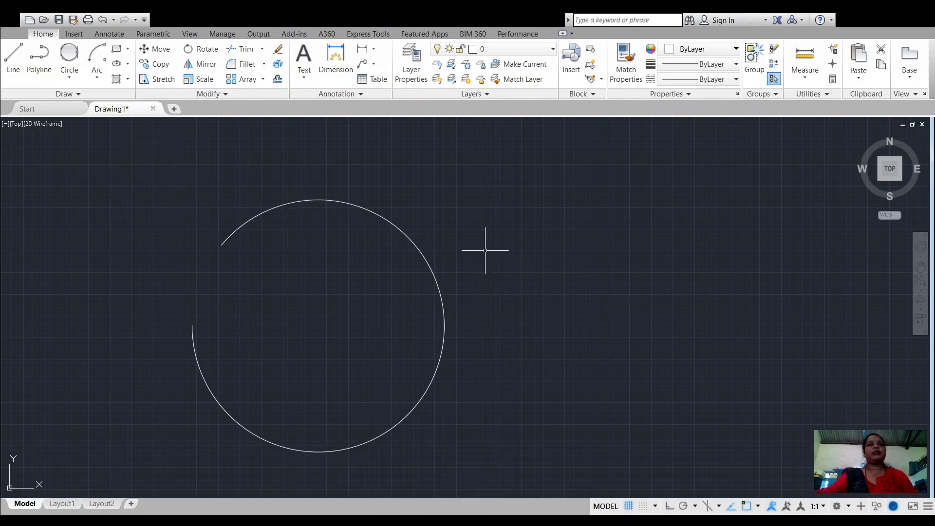
key(ctrl+a)
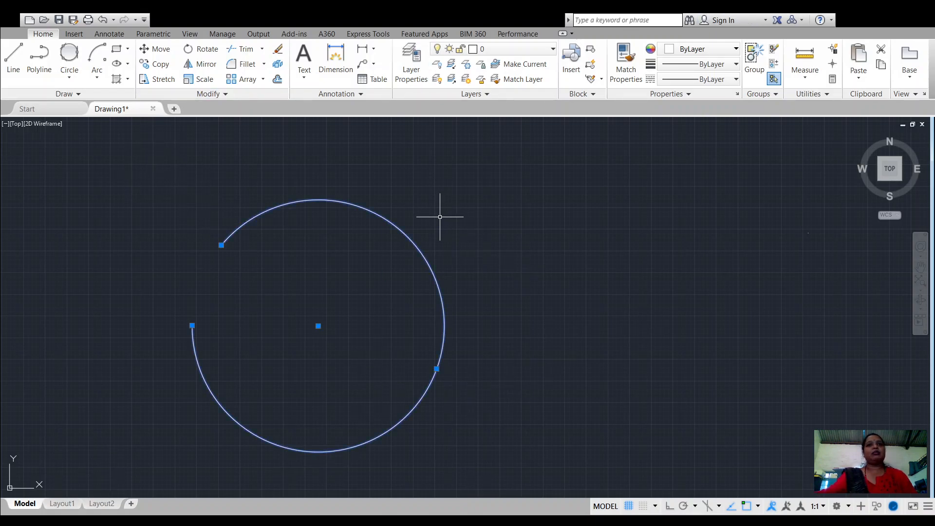
key(Delete)
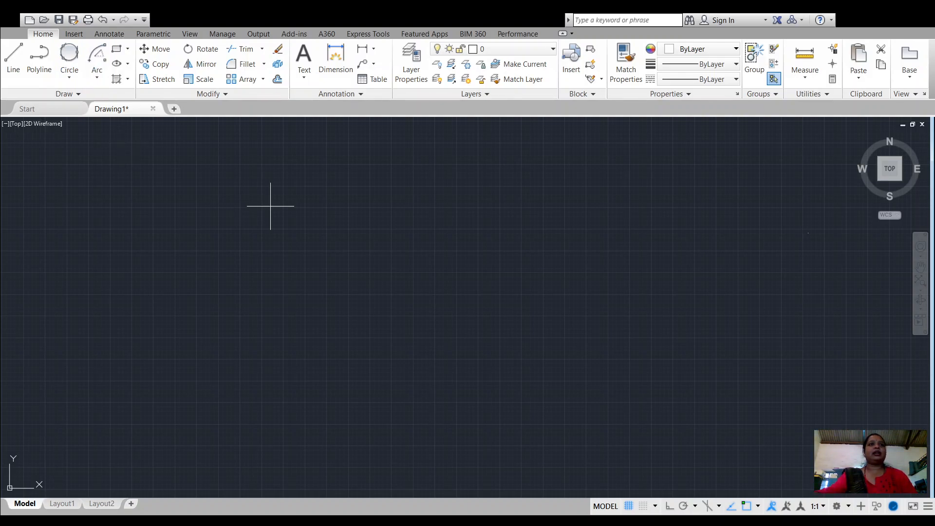
Draw an arc by start point, center and angle, opening upward with an included angle of 90 degrees.
click(298, 329)
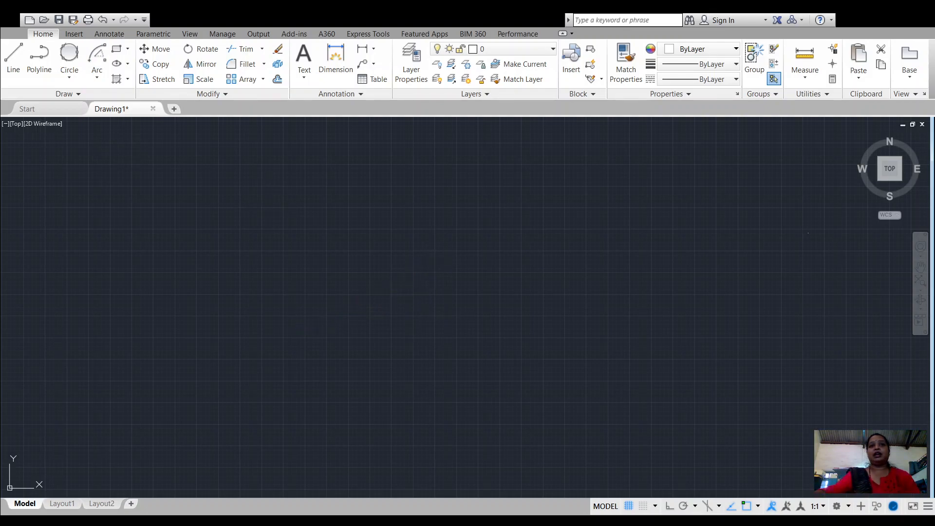
click(432, 259)
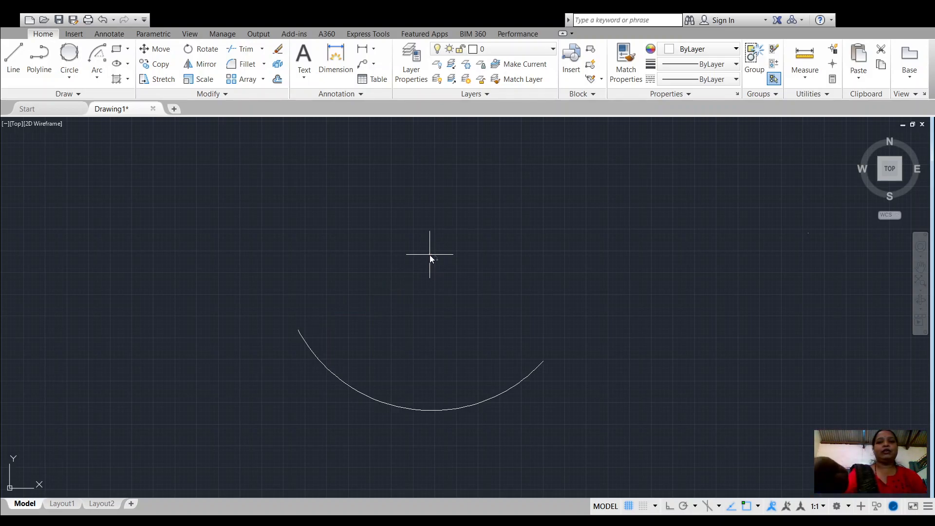
text(90)
key(Return)
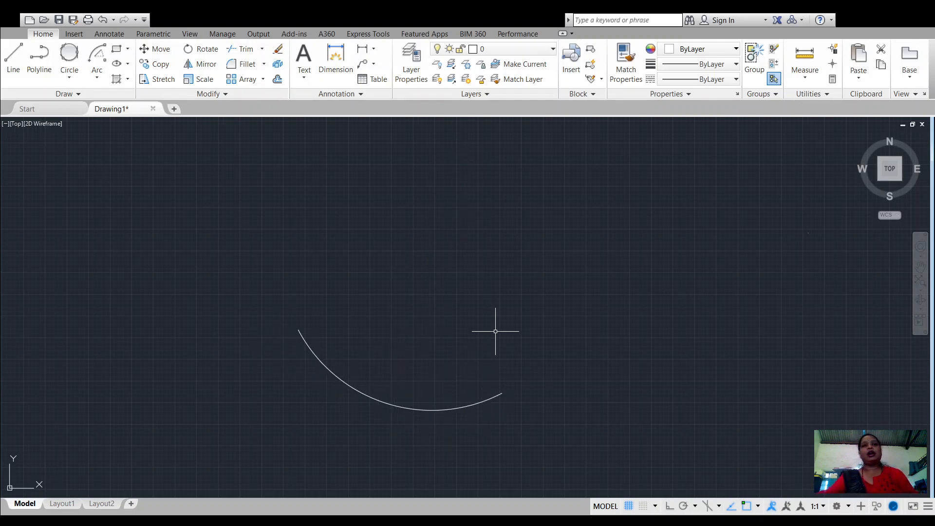
Draw a vertical line and a horizontal line to the right from its lower end, forming an L above the arc with Ortho mode on.
click(10, 63)
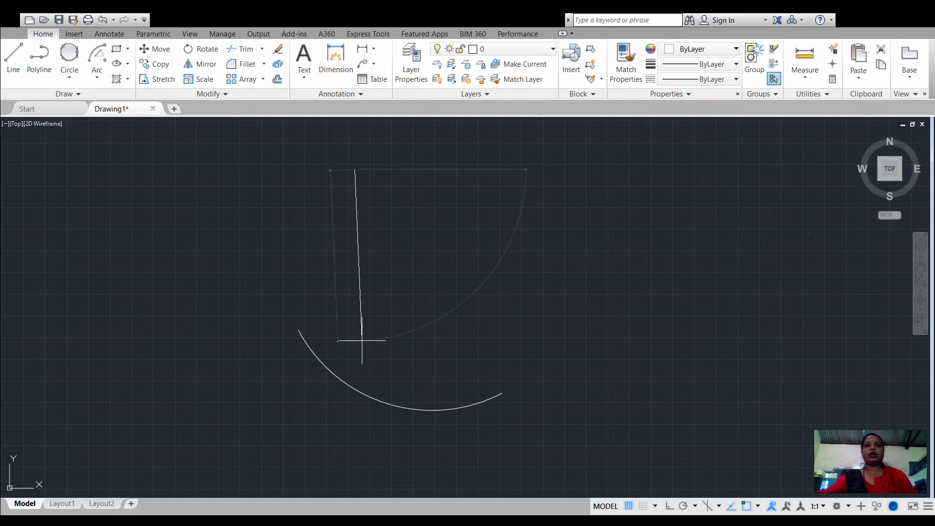
click(671, 507)
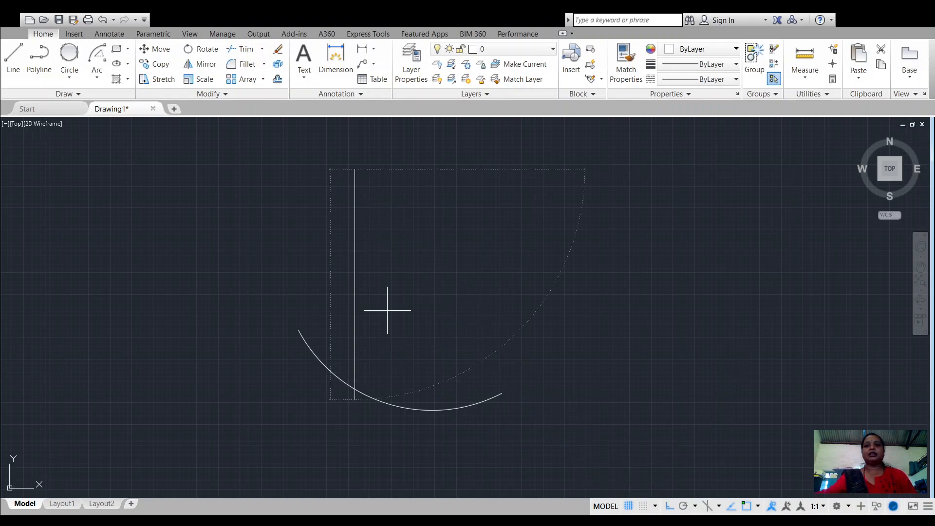
click(354, 294)
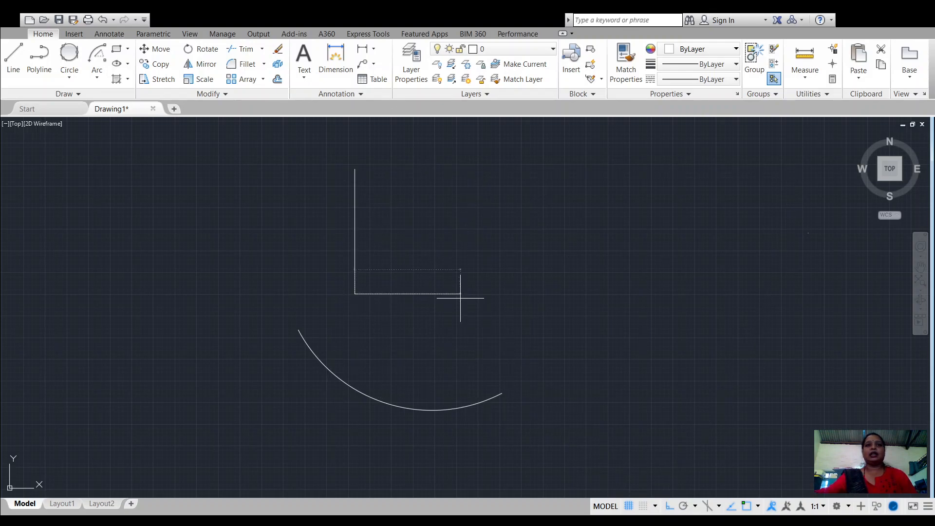
click(491, 294)
key(Return)
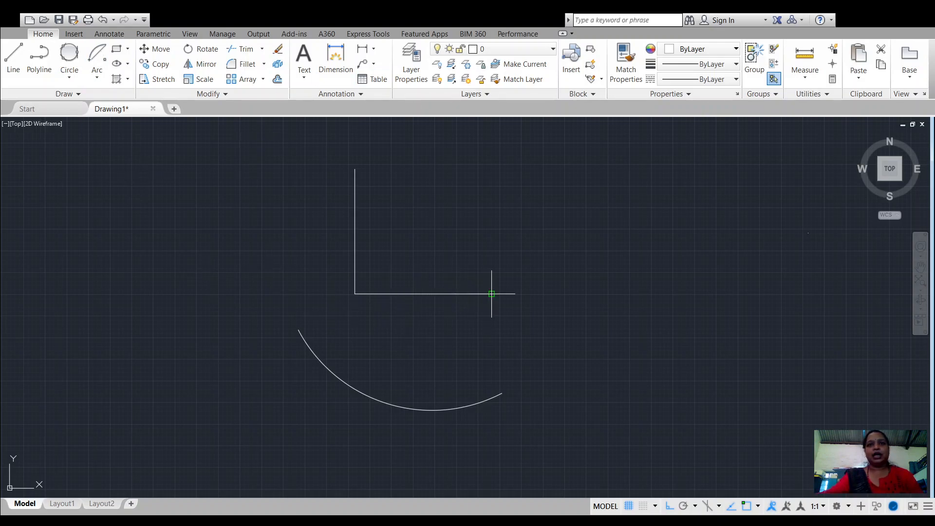
click(355, 293)
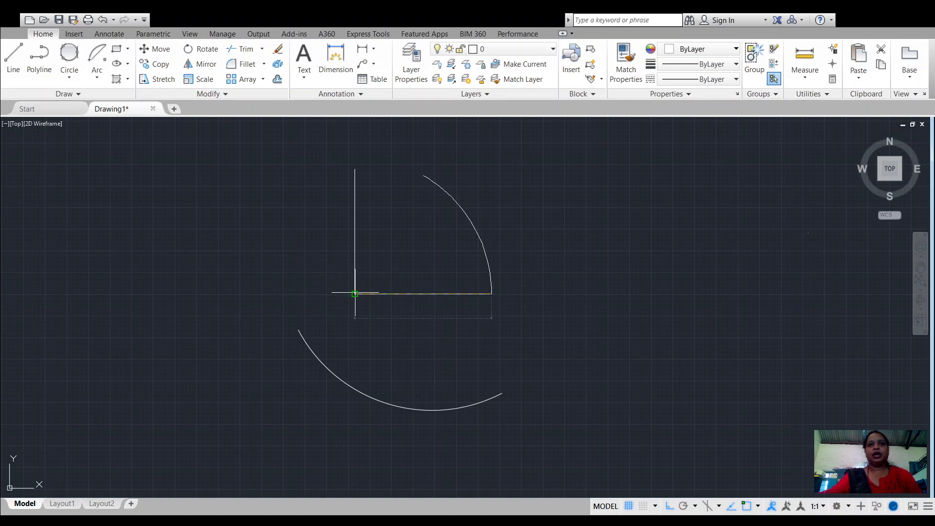
key(Escape)
scroll(380, 326, up, 2)
scroll(379, 322, down, 2)
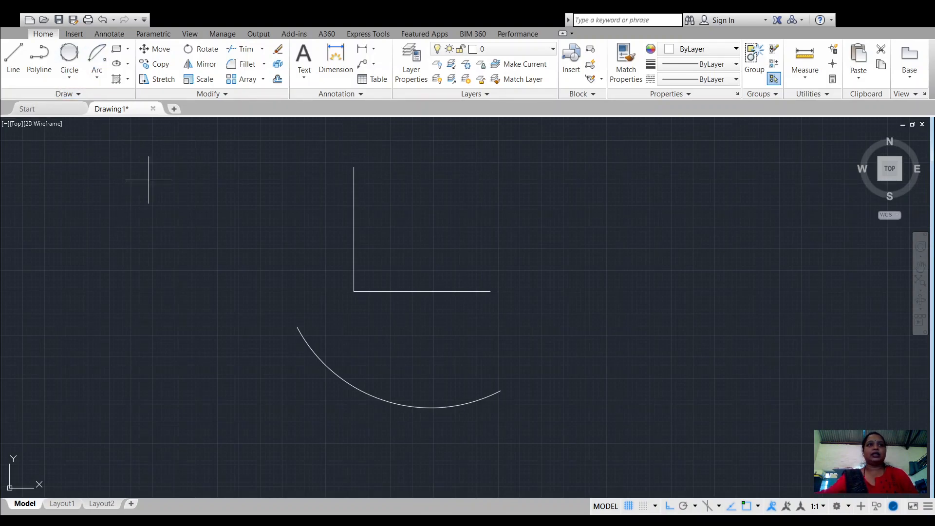
Draw a Start, Center, Length arc from the horizontal line's right end about the L's corner, and an arc below that line joining its endpoints.
click(491, 291)
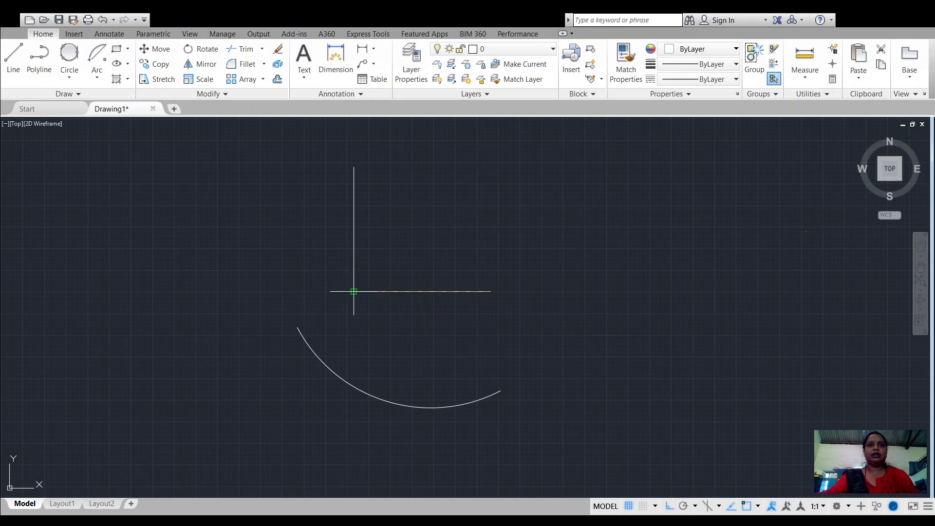
click(354, 291)
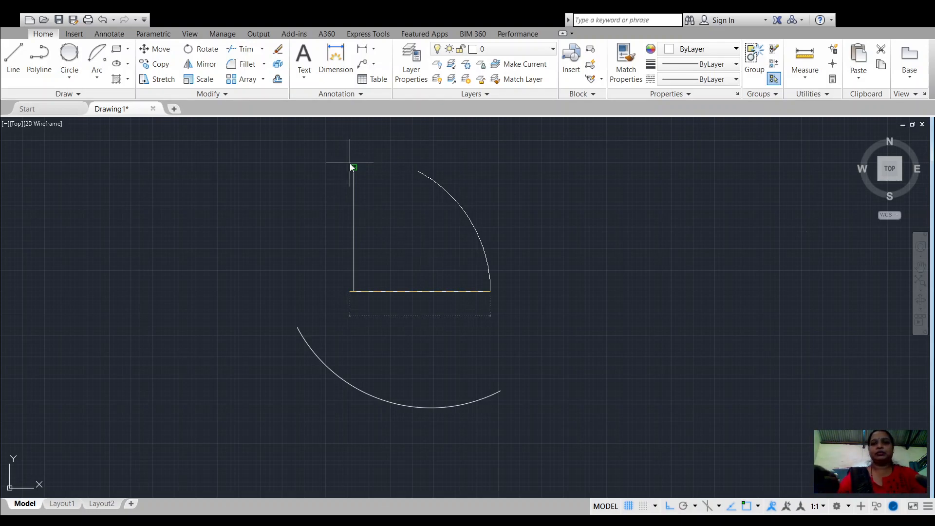
key(Escape)
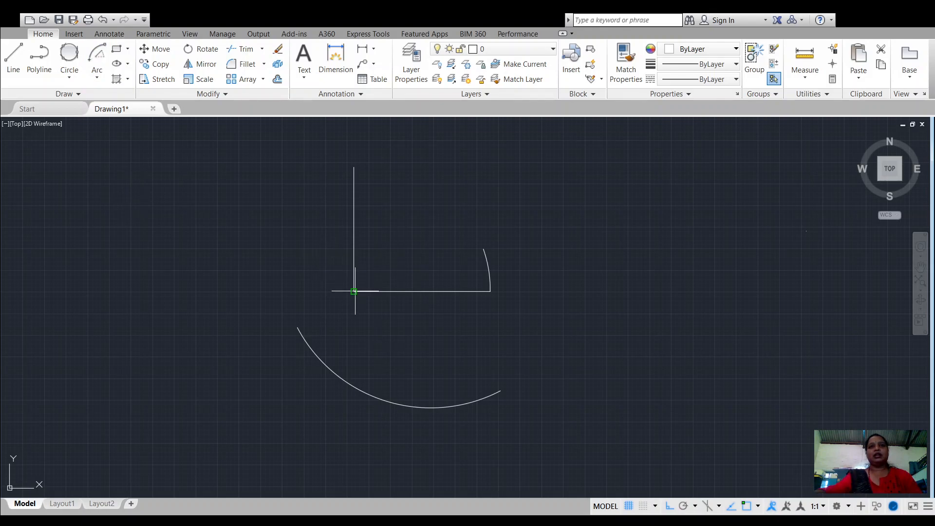
click(490, 292)
key(Escape)
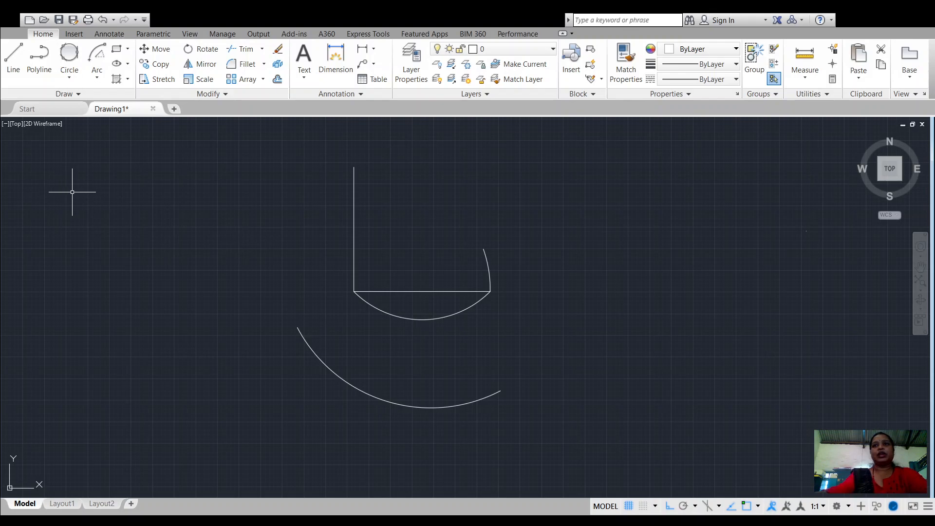
Draw a small horizontal rectangle, twice as long as it is high, to the left of the L-shaped lines.
click(118, 49)
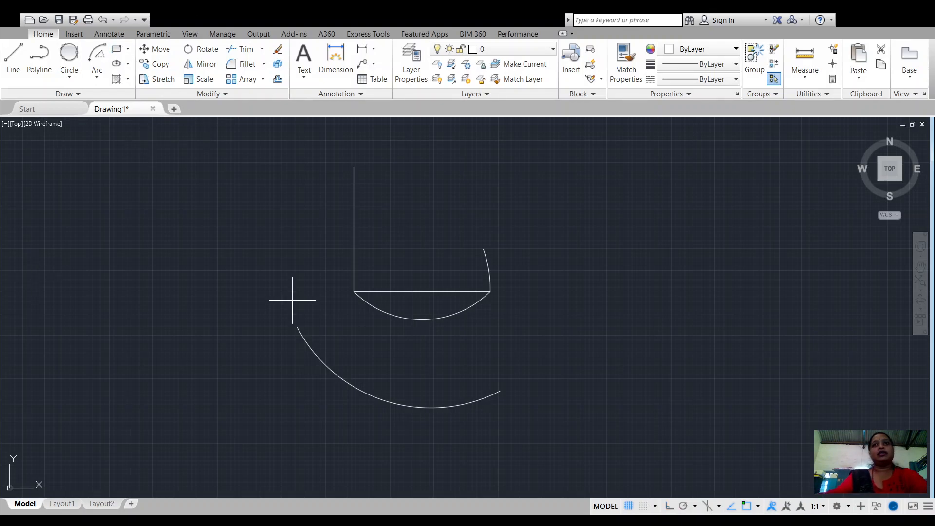
click(85, 184)
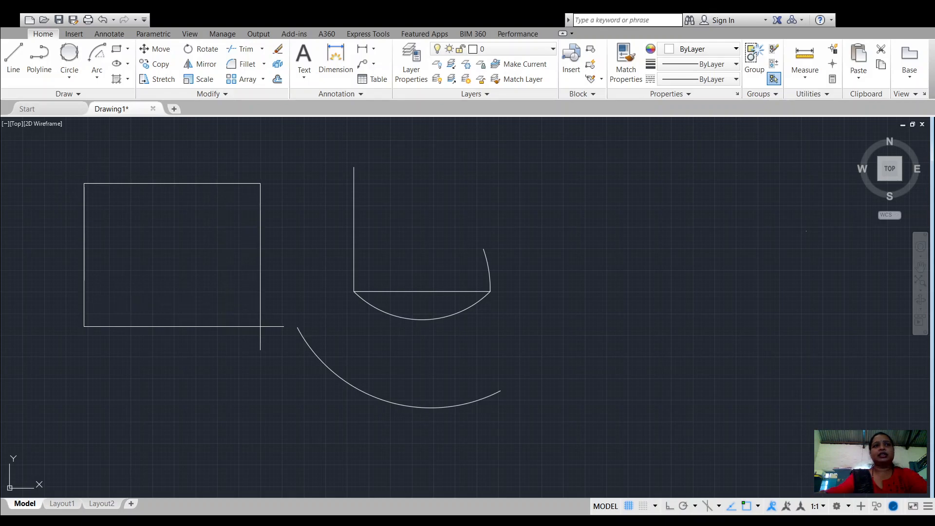
key(Escape)
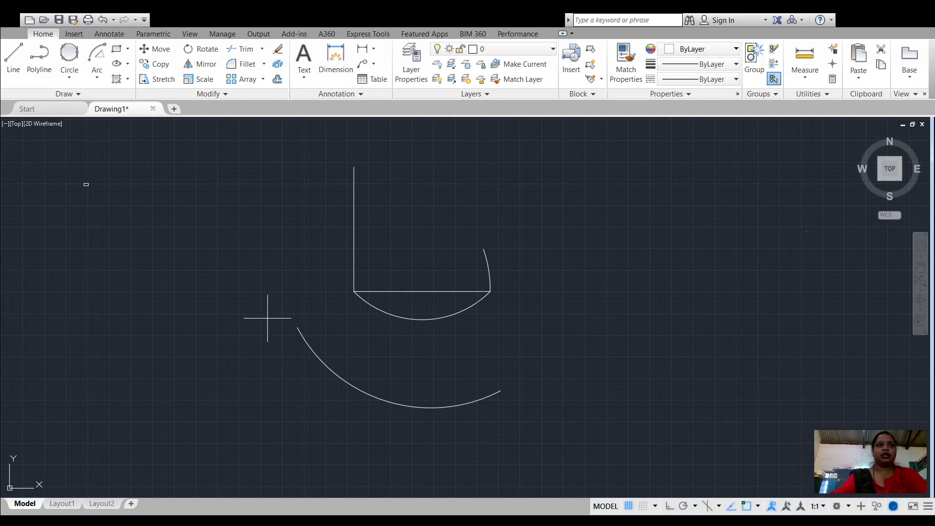
Draw a larger rectangle by two opposite corners, below and to the right of the small rectangle.
scroll(73, 146, up, 5)
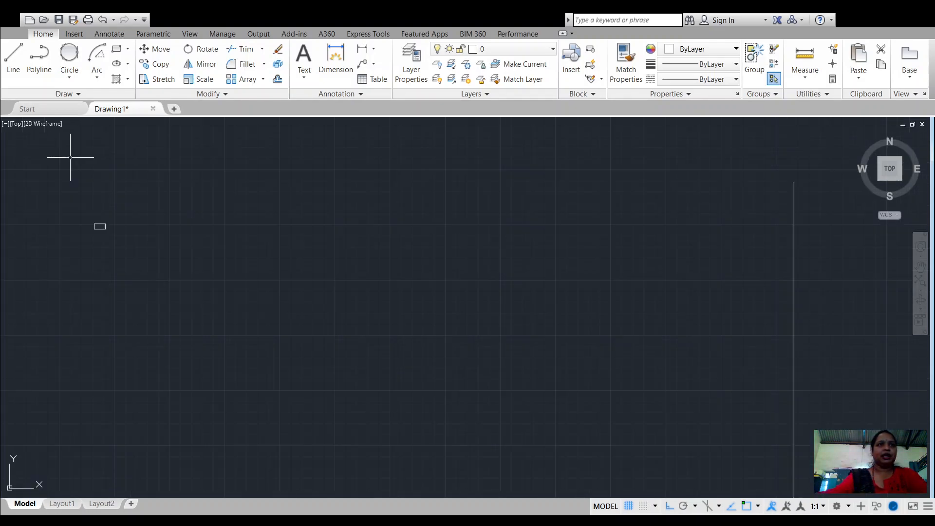
scroll(108, 289, down, 4)
scroll(98, 323, up, 8)
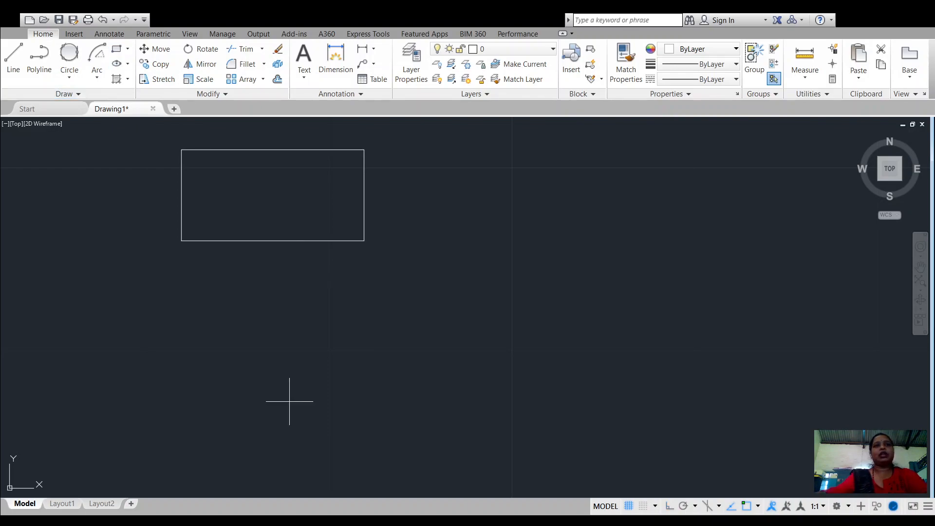
click(292, 328)
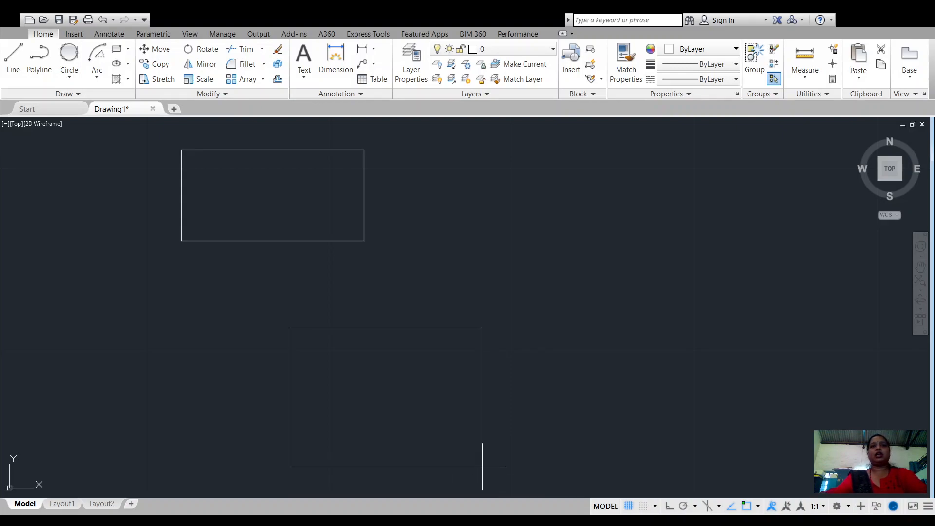
click(697, 474)
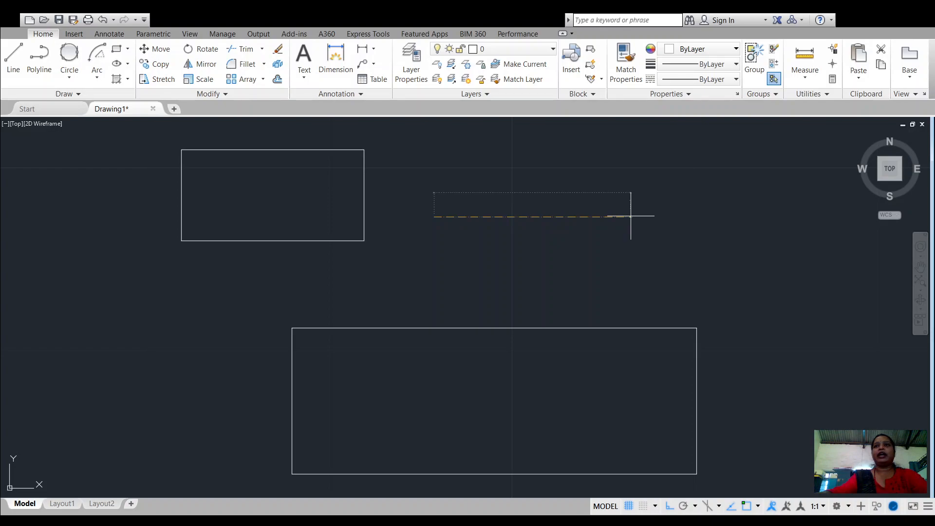
Draw an ellipse by its center and a horizontal axis endpoint above the larger rectangle, with the other half-axis set to 30.
click(630, 216)
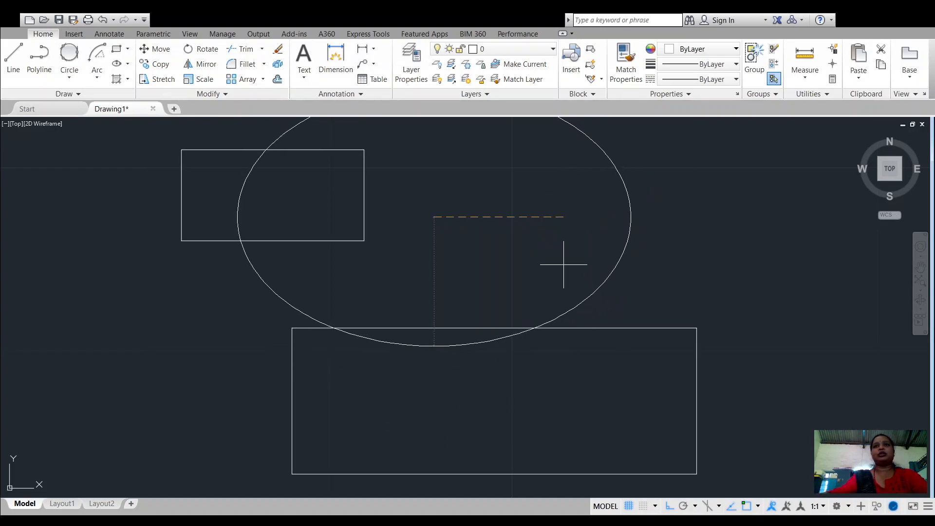
text(30)
key(Return)
Erase the ellipse and both rectangles from the drawing.
scroll(550, 248, down, 3)
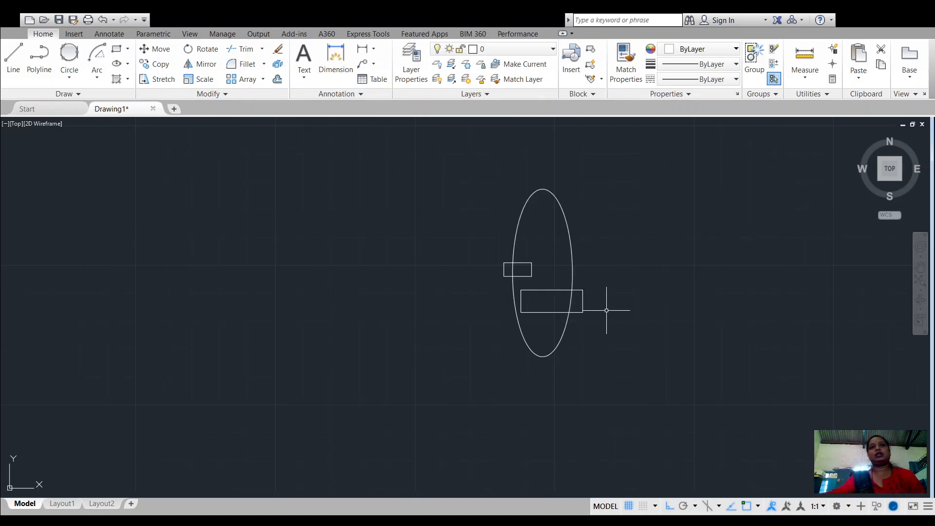
scroll(582, 333, down, 1)
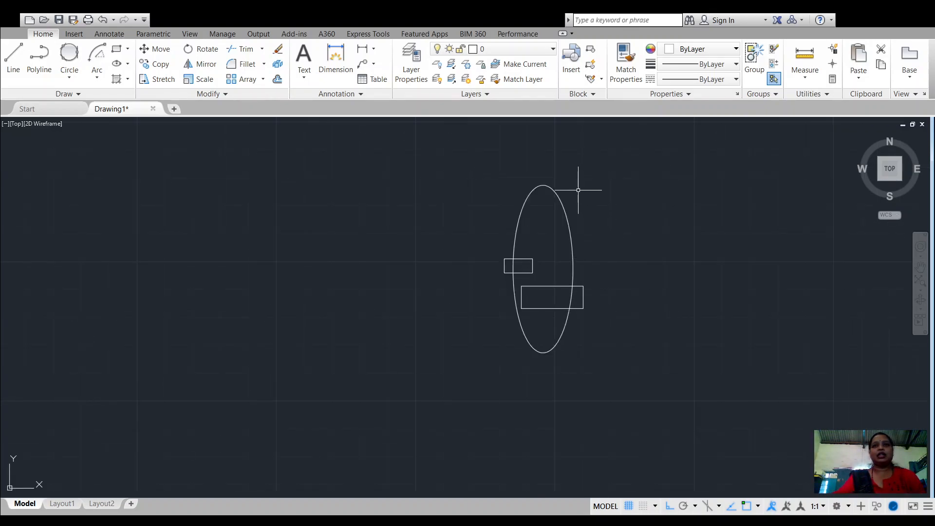
drag(578, 191, 496, 348)
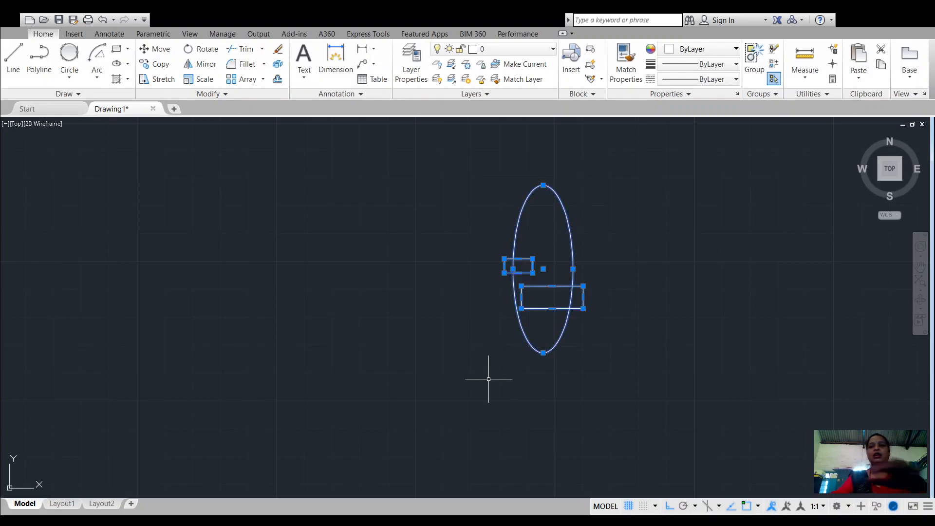
key(Delete)
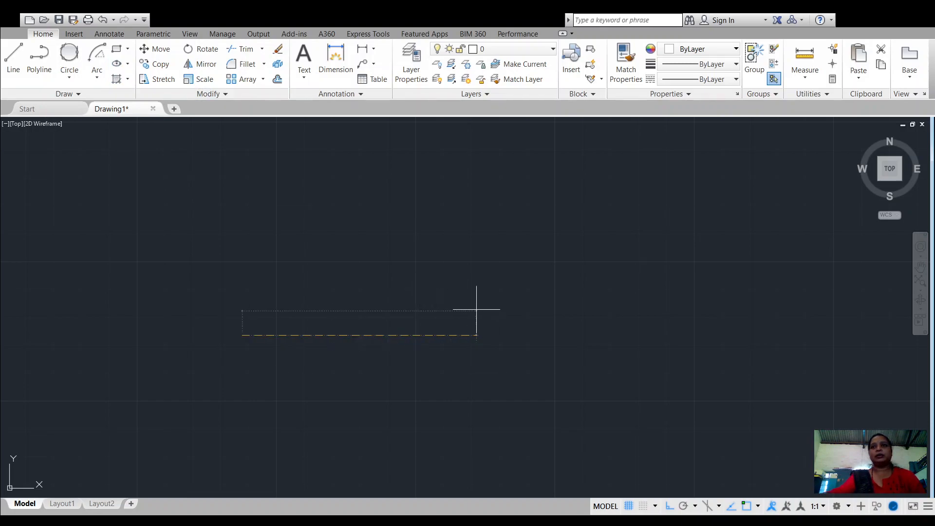
Draw a very flat horizontal ellipse from its center, and a fuller ellipse by axis endpoints picked at the flat ellipse's two ends.
click(367, 332)
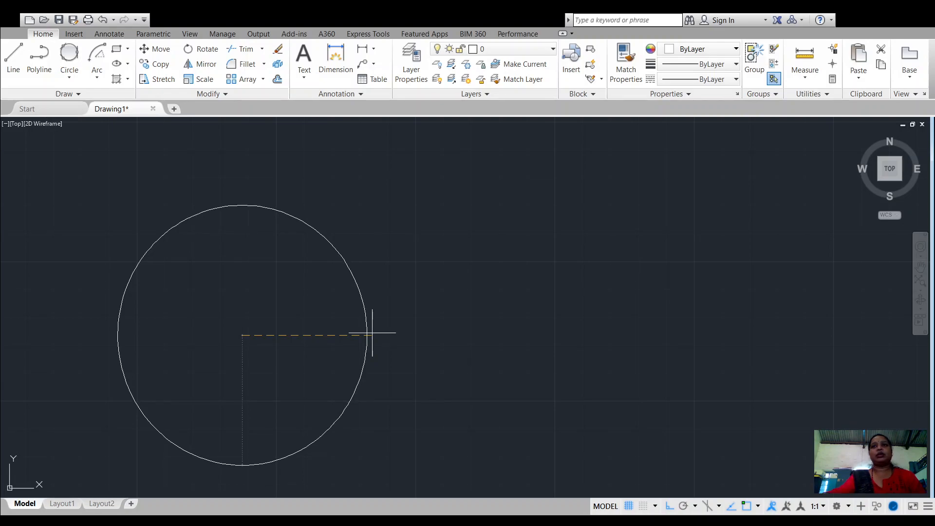
click(374, 321)
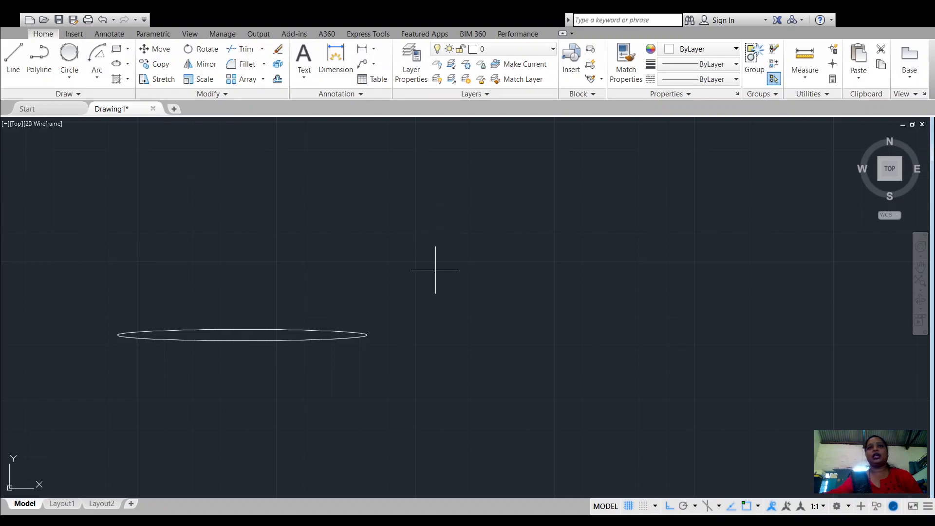
click(368, 335)
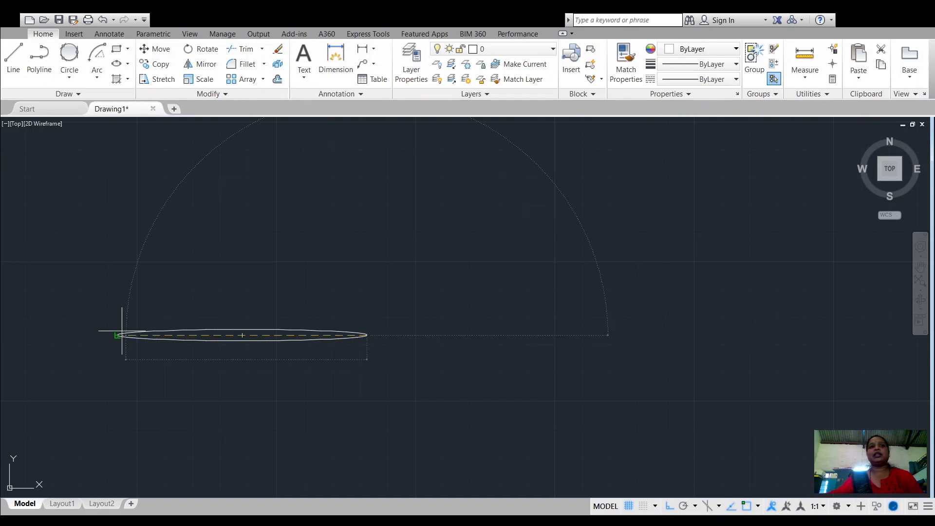
click(117, 335)
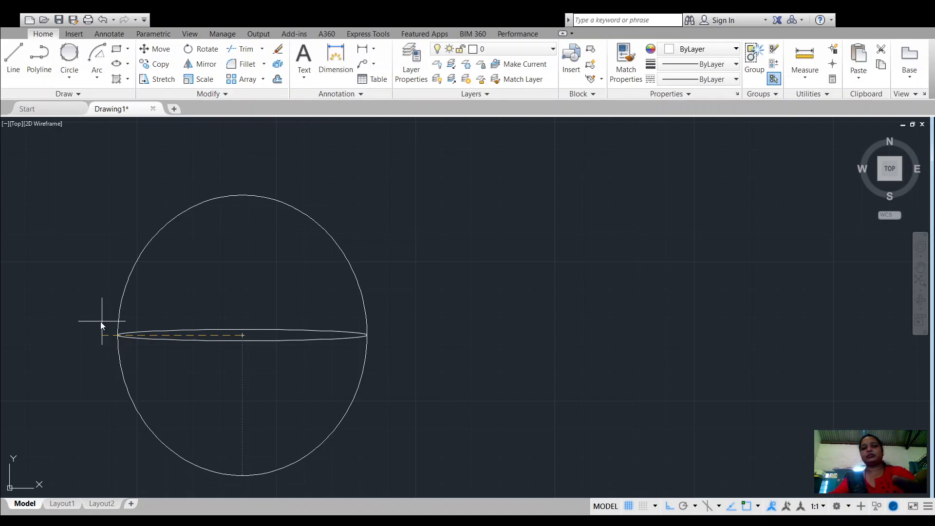
click(100, 320)
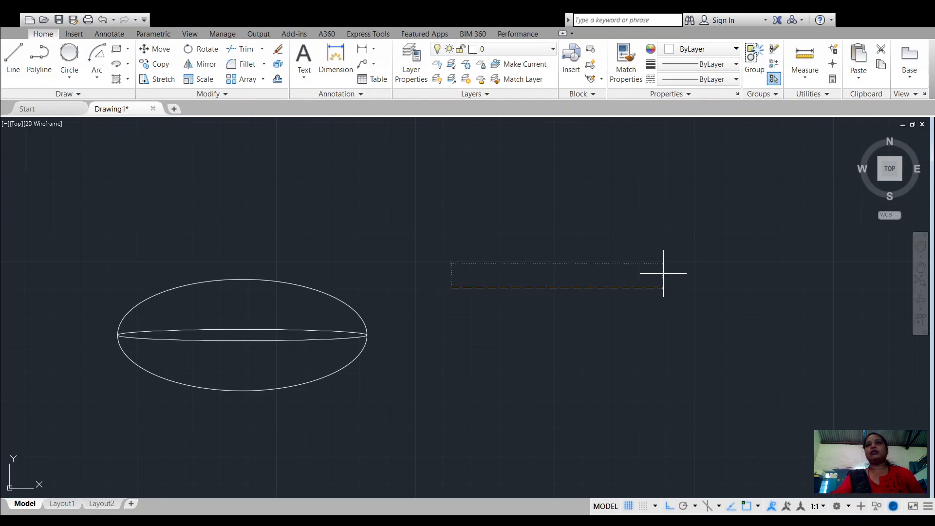
Draw a short elliptical arc on a horizontal axis to the right of the two ellipses, with an end angle of 60 degrees.
click(678, 272)
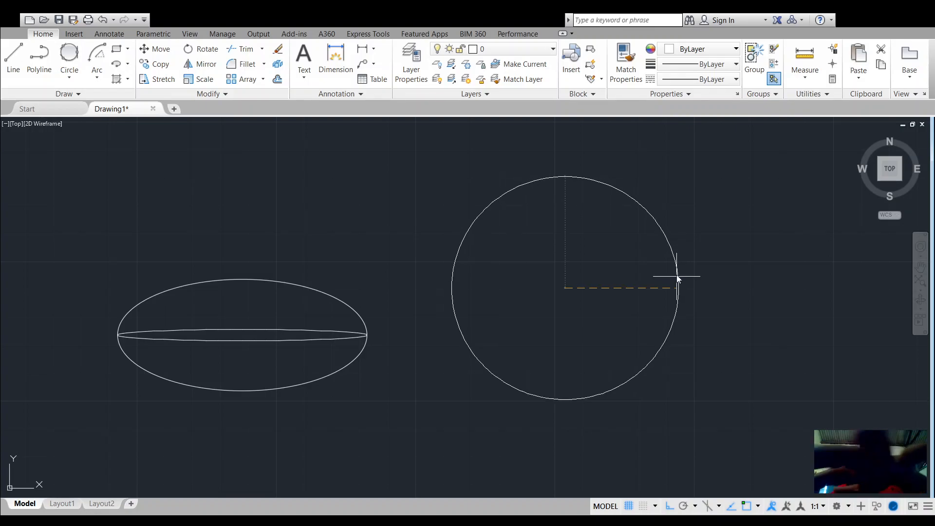
text(r)
key(Return)
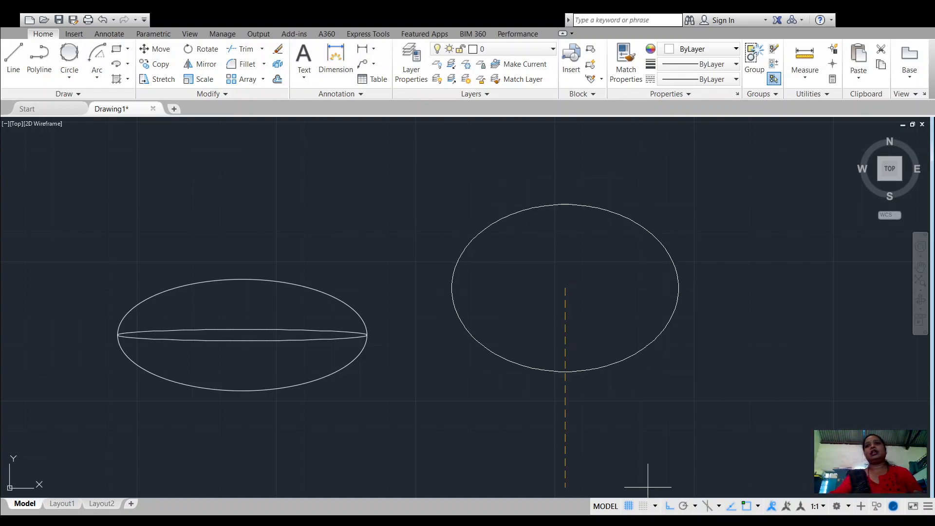
click(580, 294)
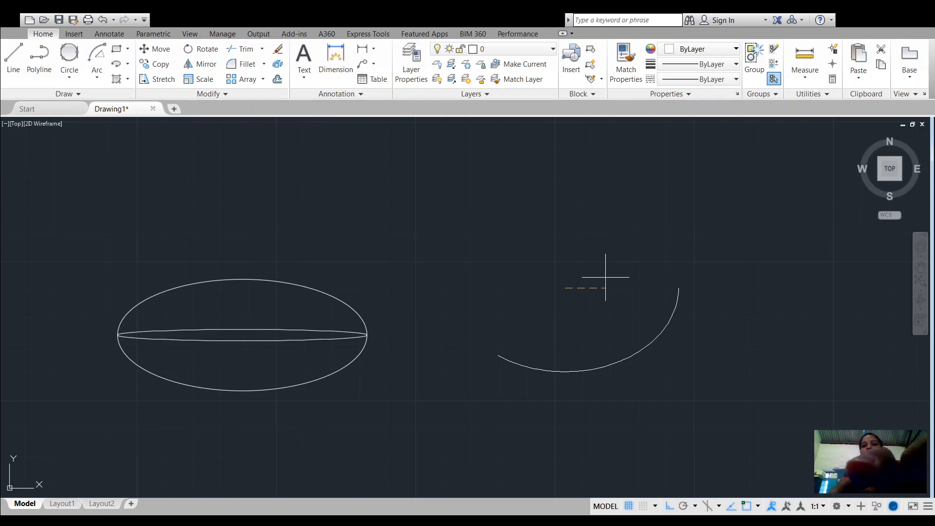
text(60)
key(Return)
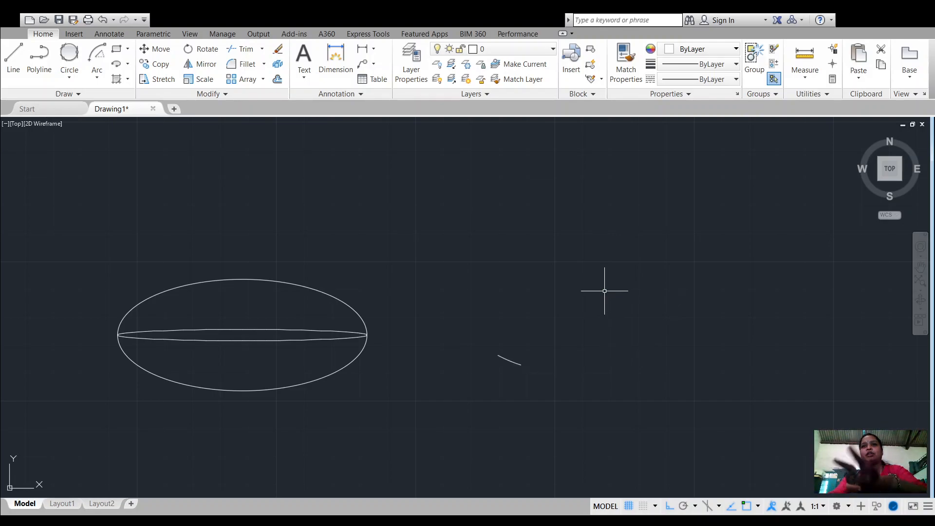
Erase the two ellipses and the short elliptical arc from the drawing.
scroll(505, 376, up, 2)
scroll(505, 366, up, 6)
scroll(507, 344, down, 4)
scroll(507, 344, down, 4)
scroll(534, 321, up, 2)
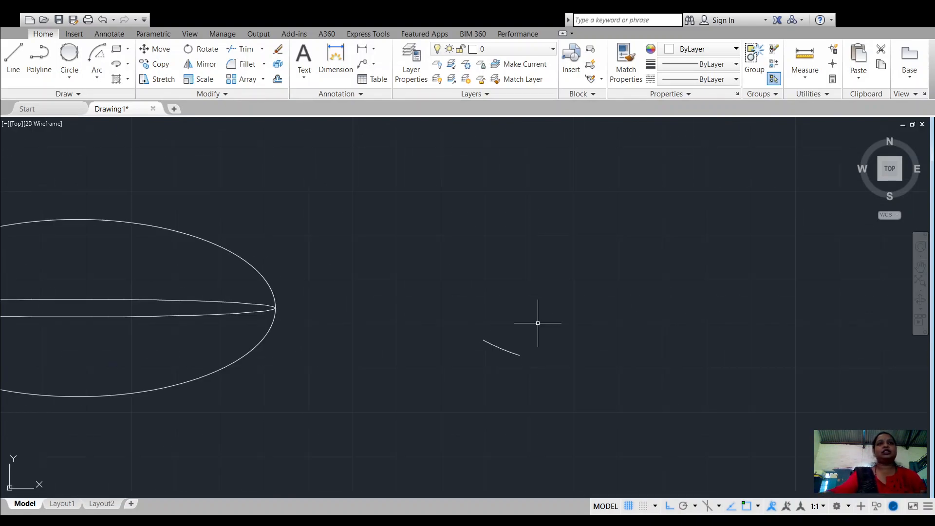
scroll(606, 321, down, 6)
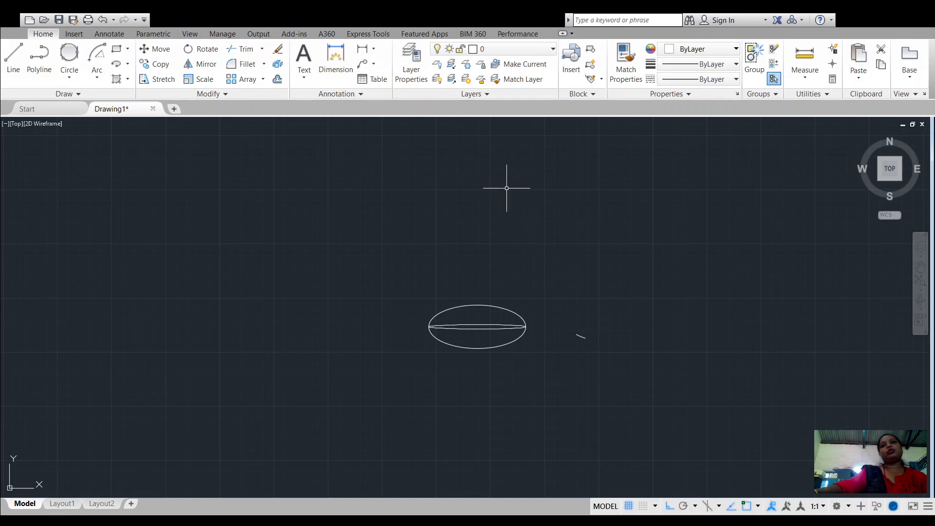
click(633, 294)
click(360, 423)
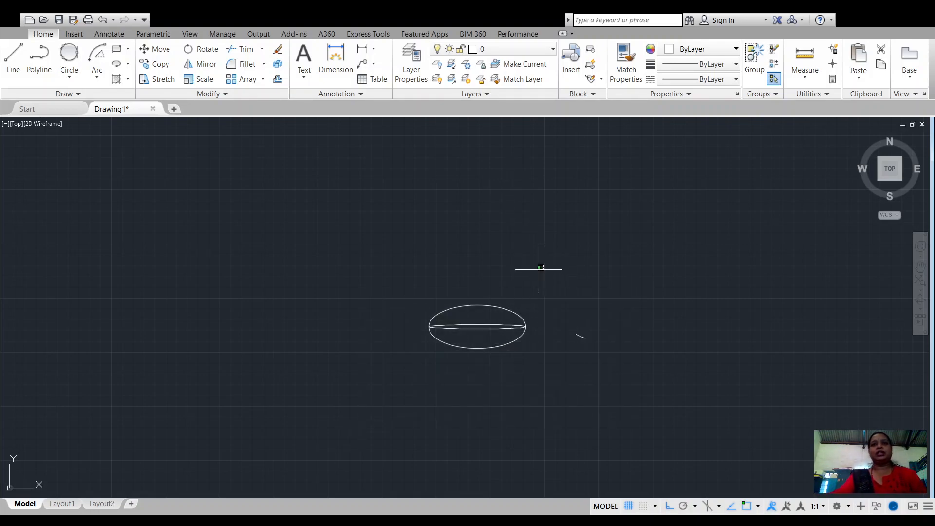
click(413, 389)
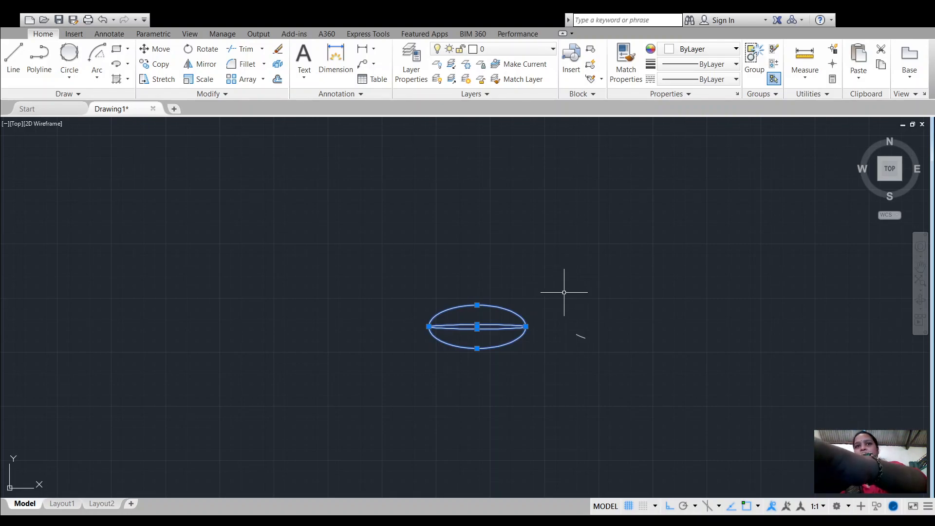
key(Delete)
key(ctrl+z)
key(Delete)
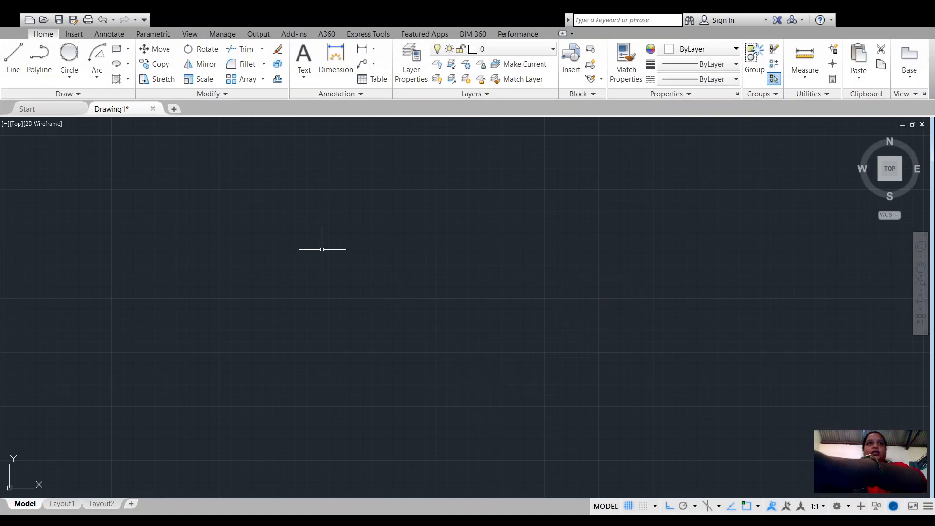
Draw a wide rectangle by two opposite corners in the empty drawing area.
click(238, 258)
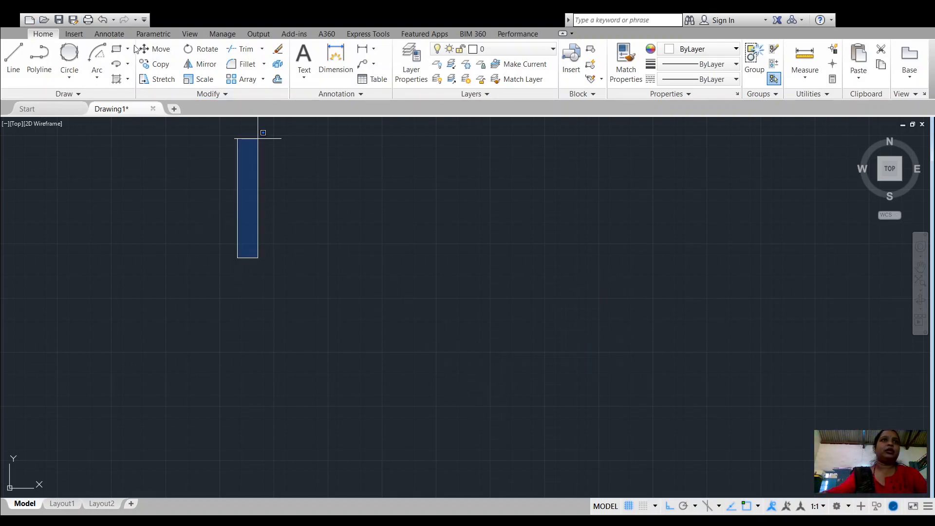
click(138, 80)
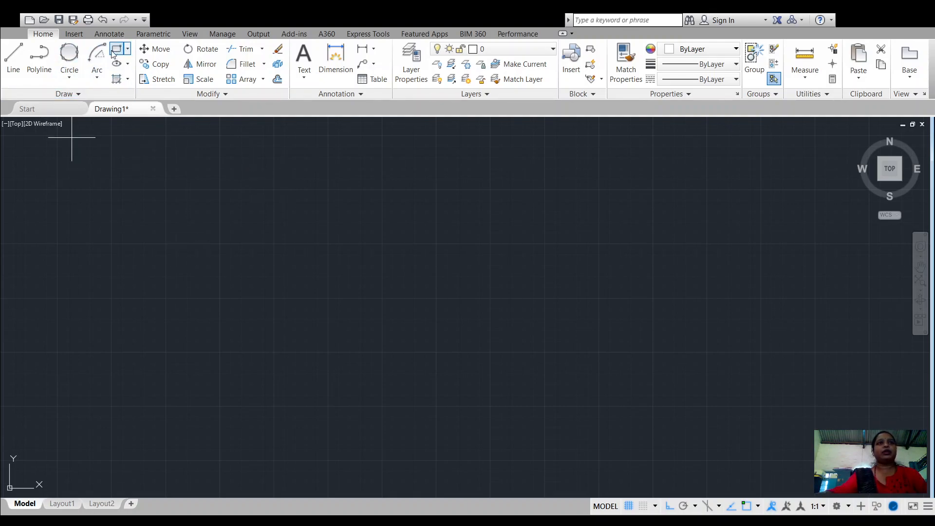
click(261, 204)
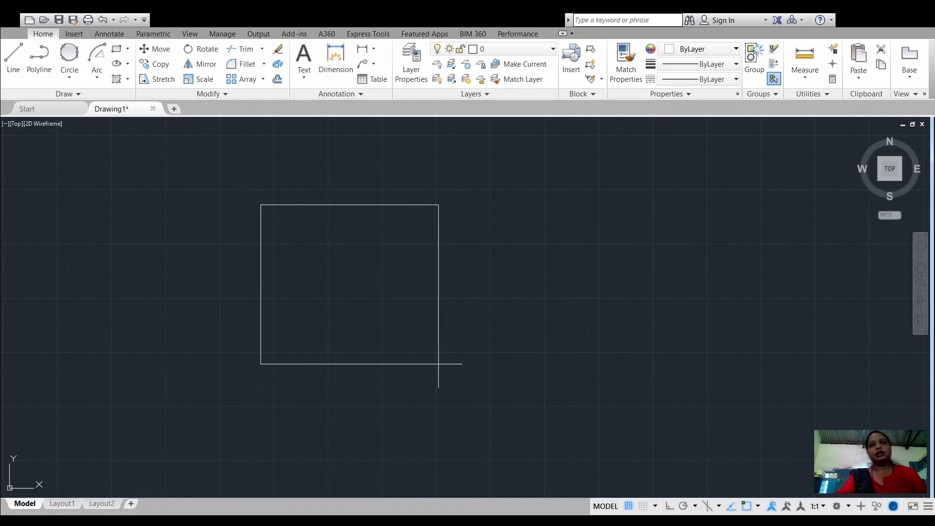
click(500, 367)
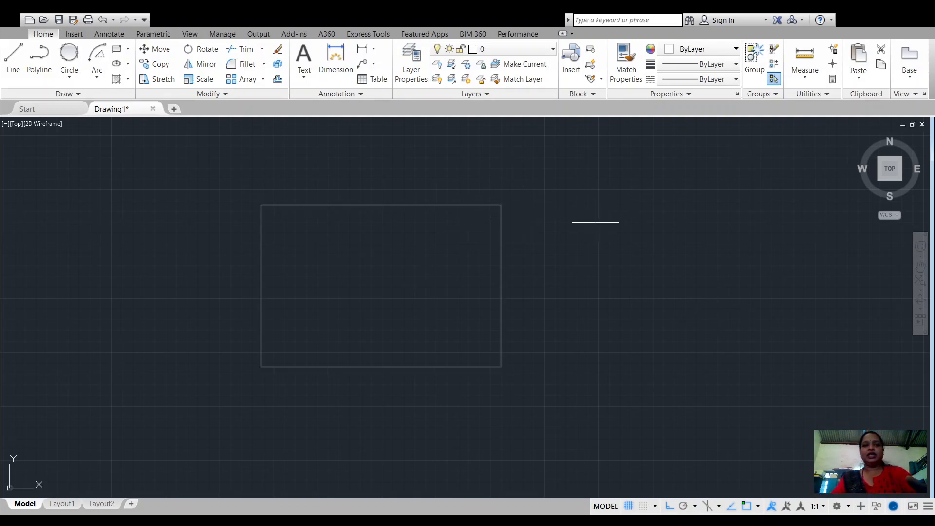
Offset the rectangle outward three times, leaving only a very small gap between the outlines.
key(Return)
click(457, 204)
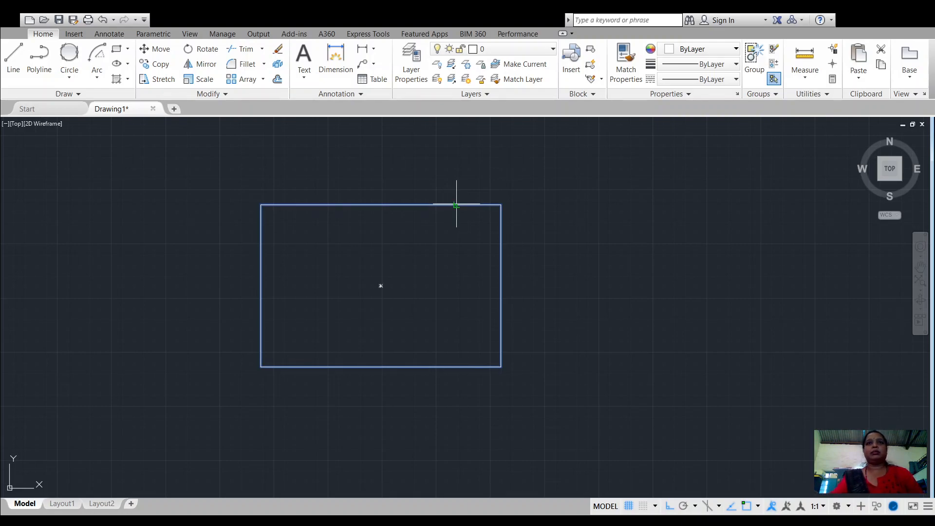
click(567, 293)
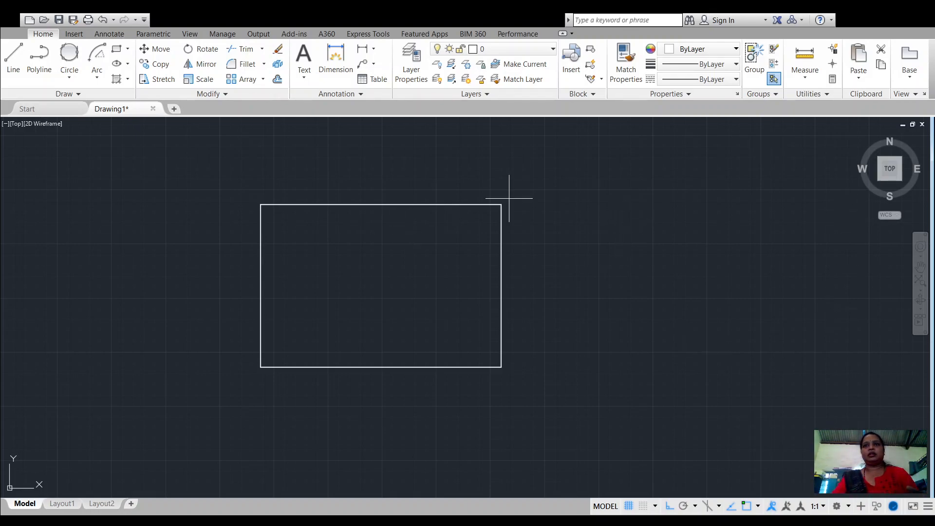
key(Return)
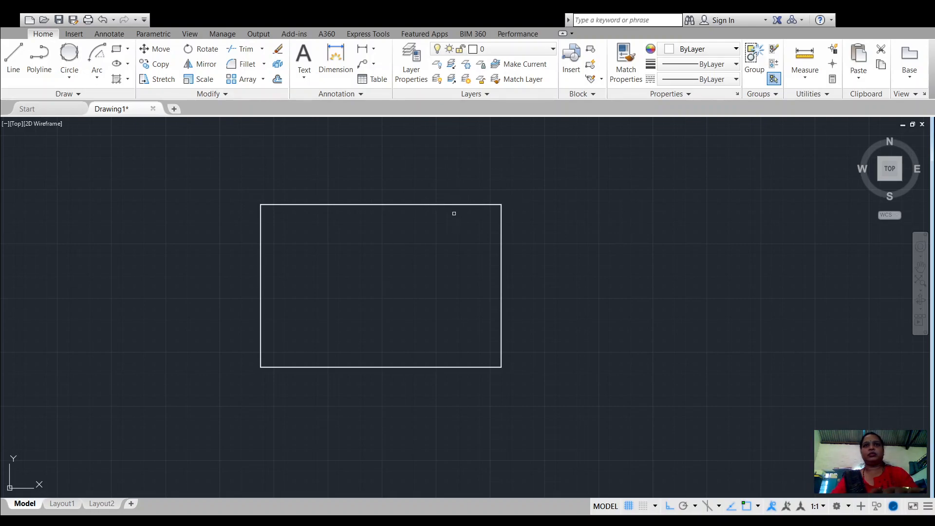
click(445, 204)
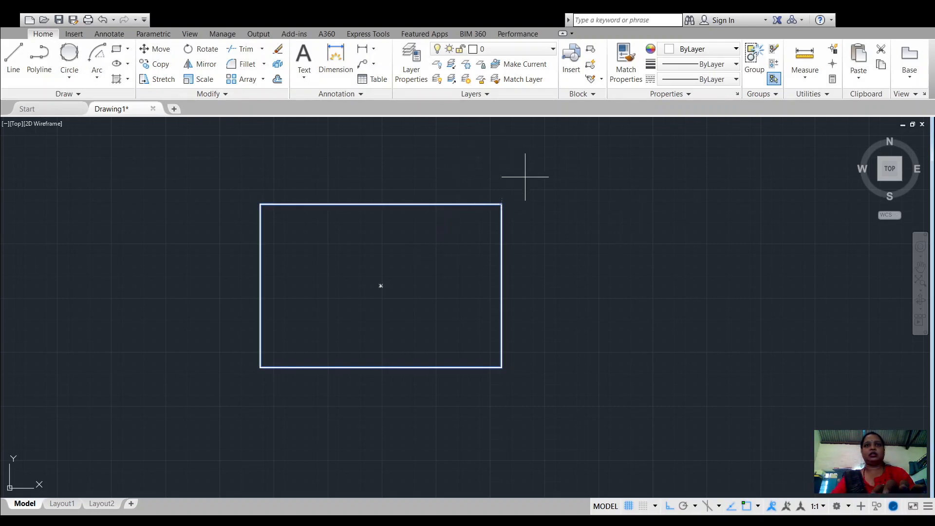
click(574, 209)
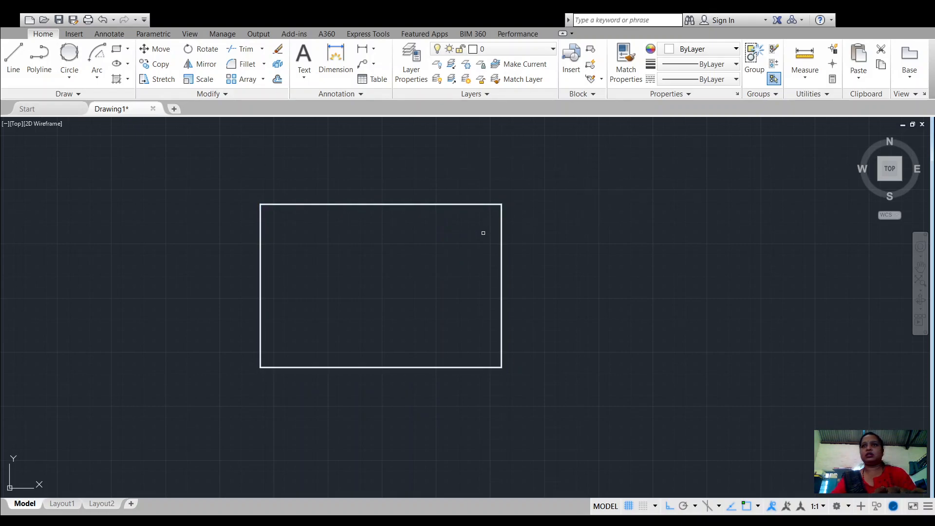
click(501, 227)
click(529, 227)
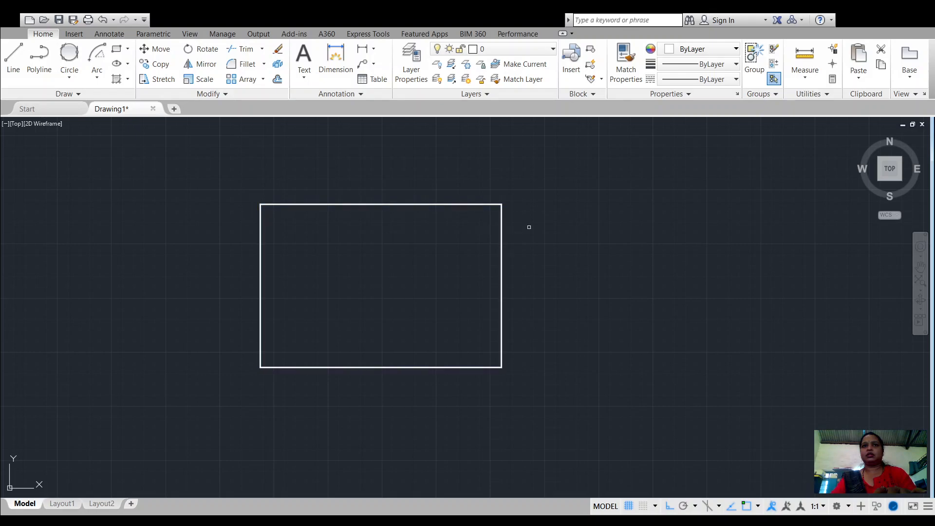
Erase the rectangle together with its offset copies.
click(501, 207)
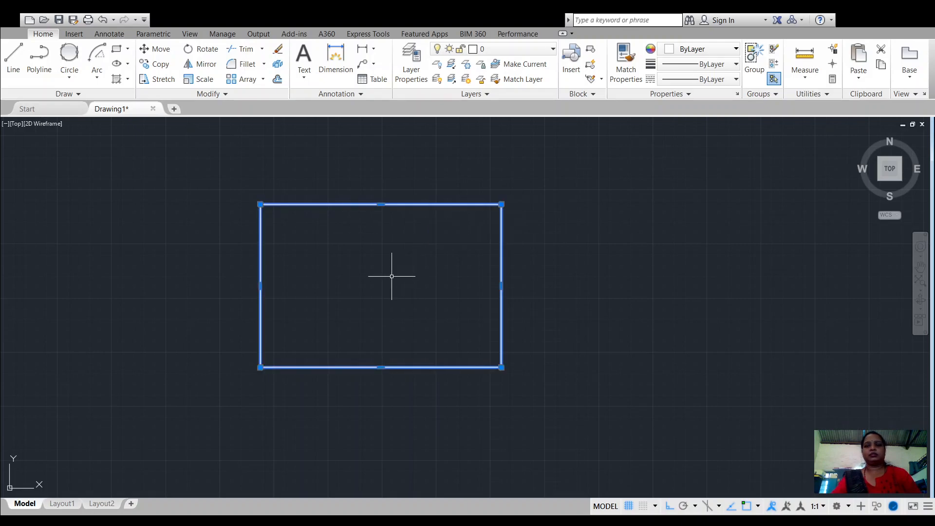
key(Delete)
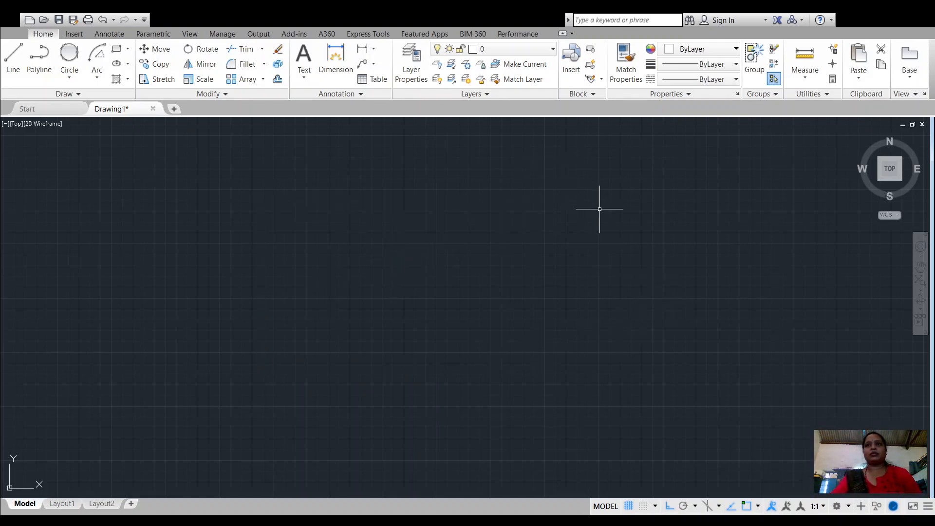